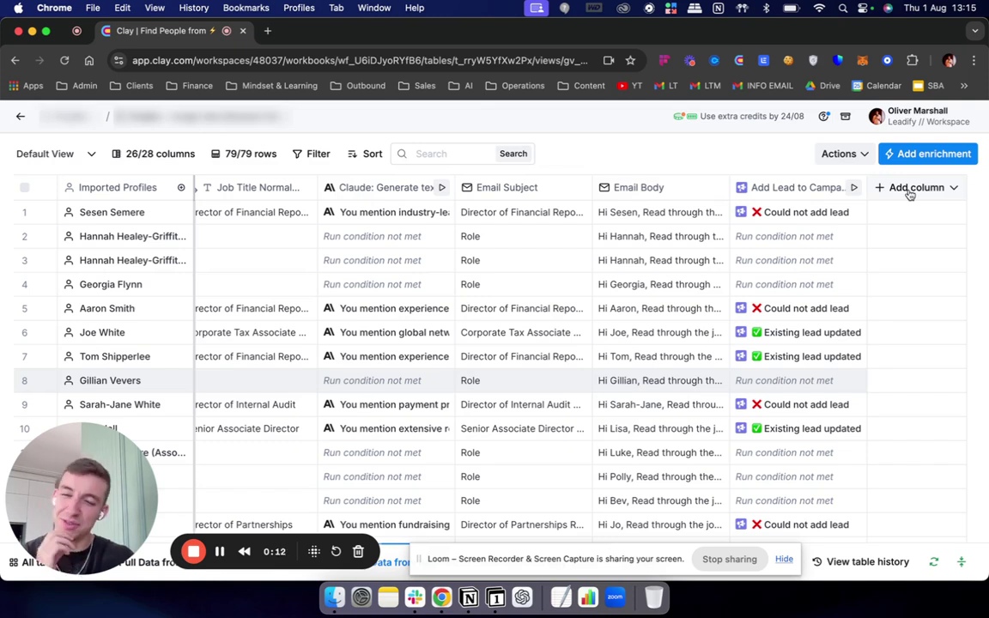
Draft a formula column prompt reading "Only run if Final Valid Email is not empty" and close the generator without generating it.
click(910, 189)
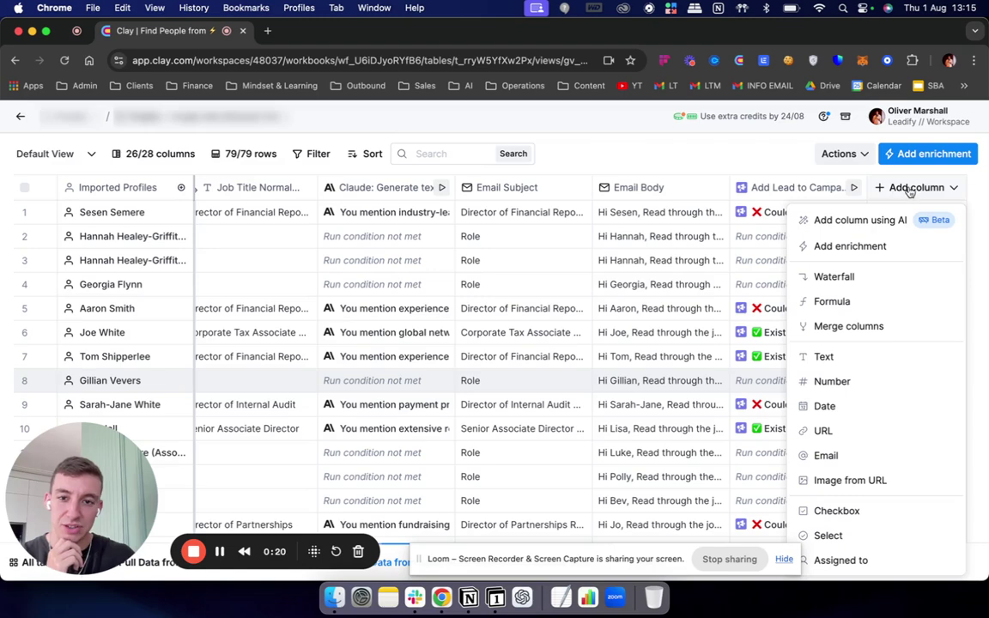
click(828, 301)
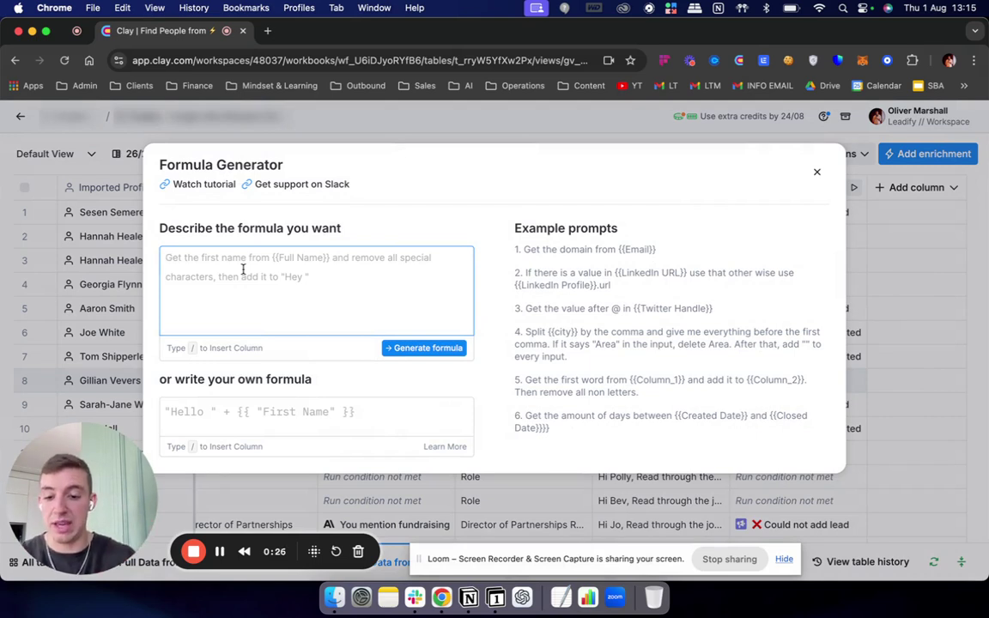
text(On)
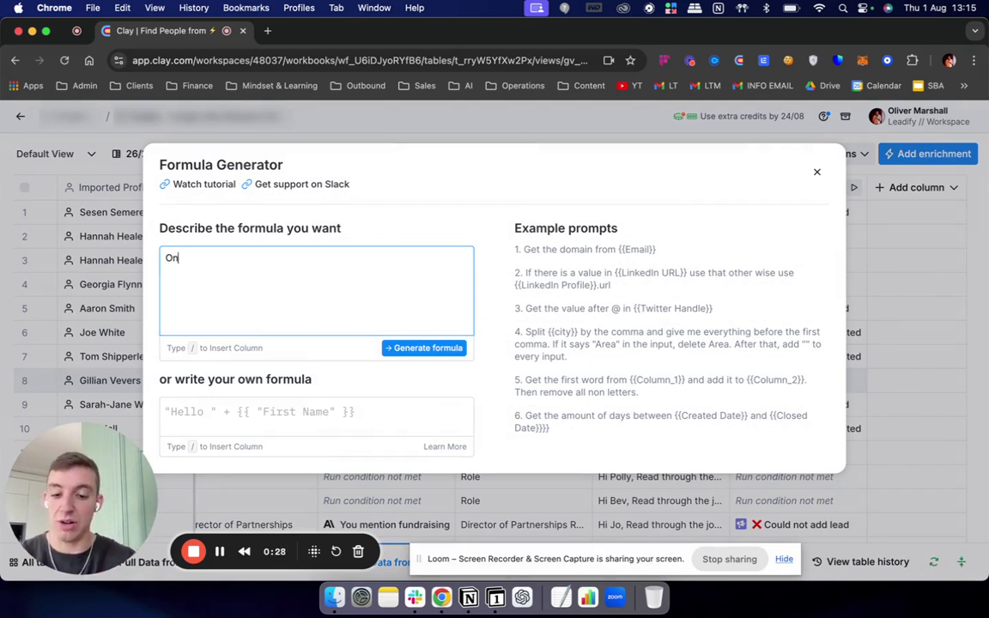
text(ly run if /)
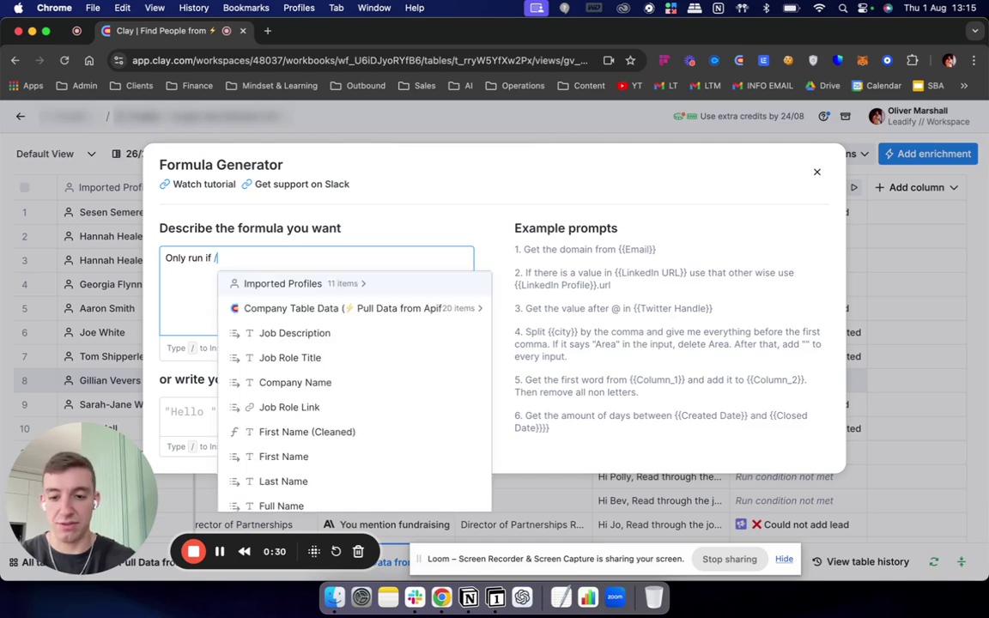
scroll(292, 395, down, 5)
click(295, 378)
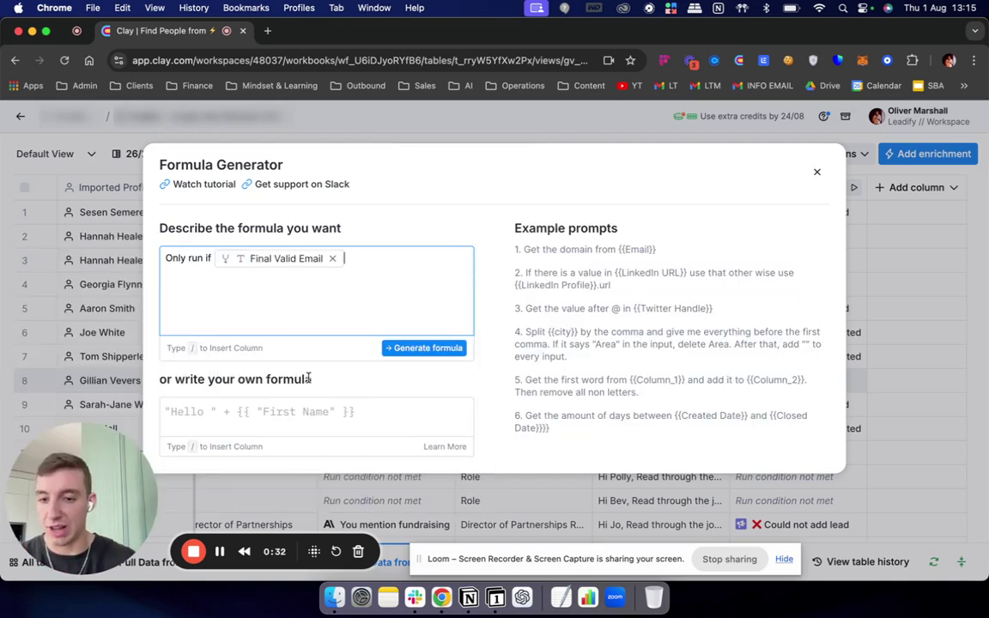
text(is not empty)
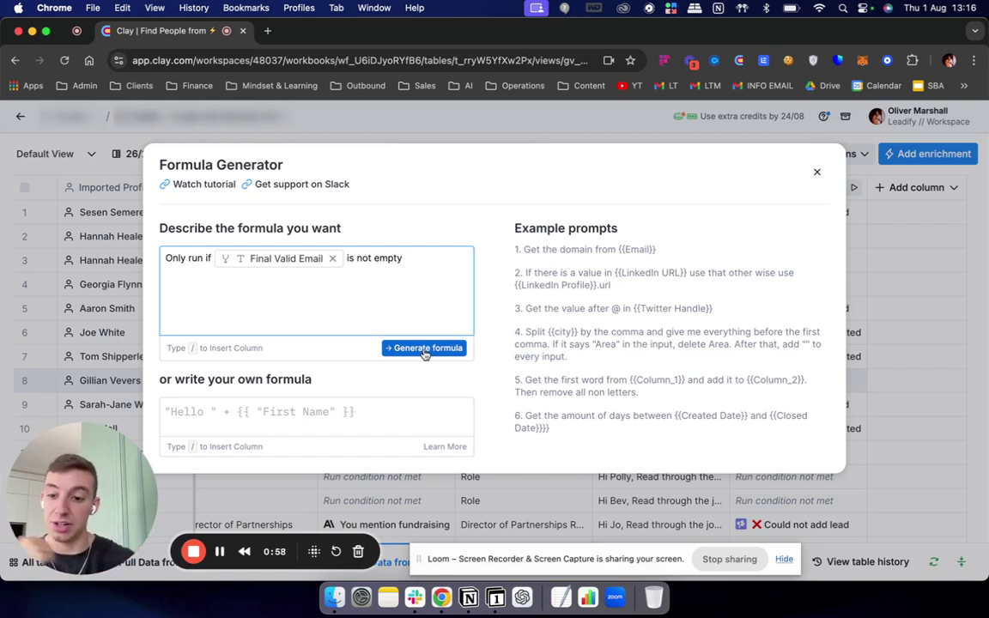
click(818, 174)
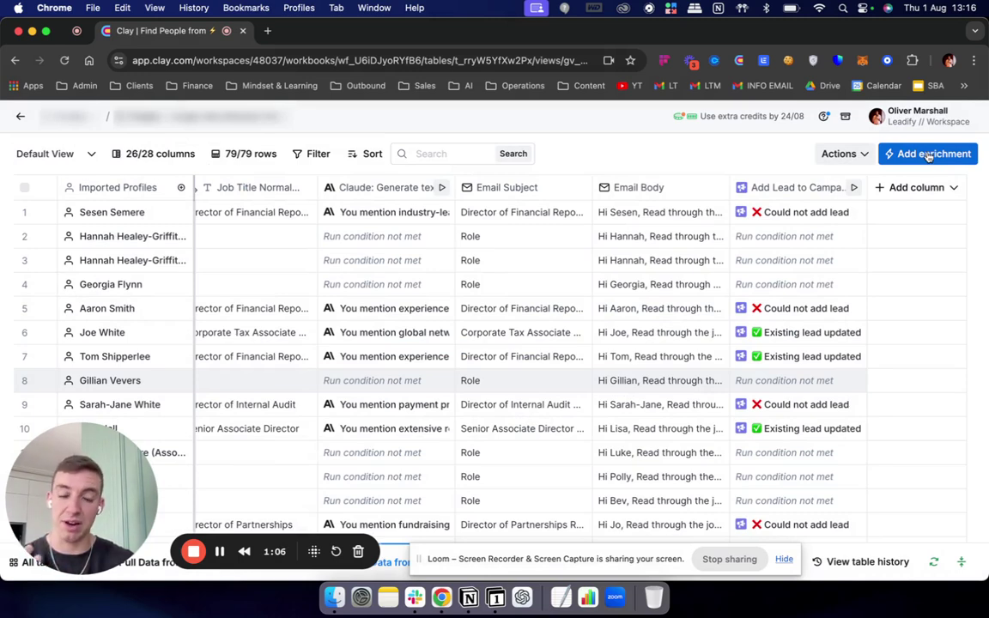
Find the Work Email waterfall among the enrichments with the search "email" and configure a new provider instead of reusing the existing one.
click(928, 156)
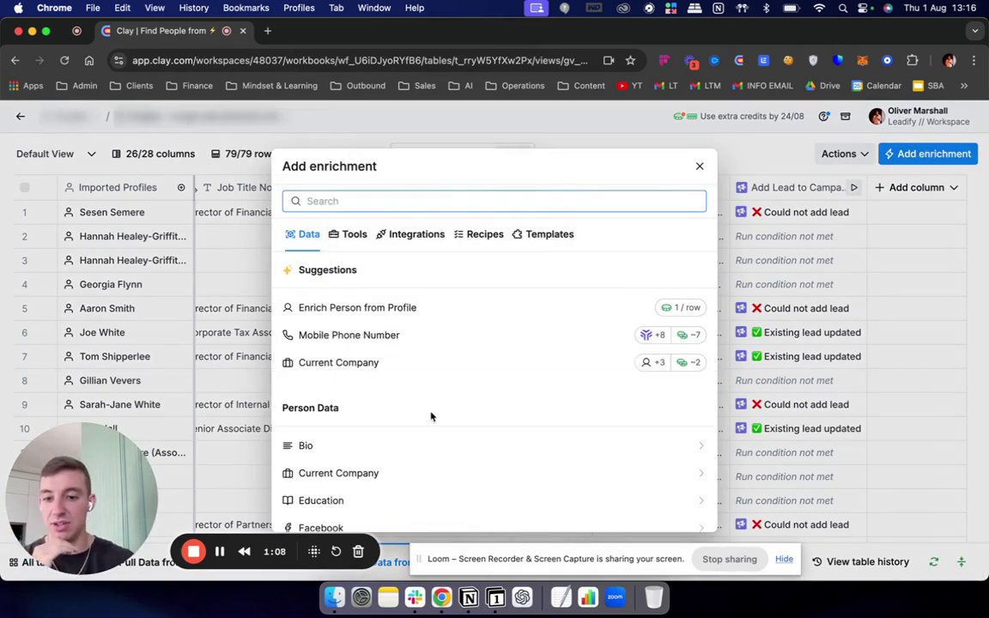
scroll(431, 416, down, 5)
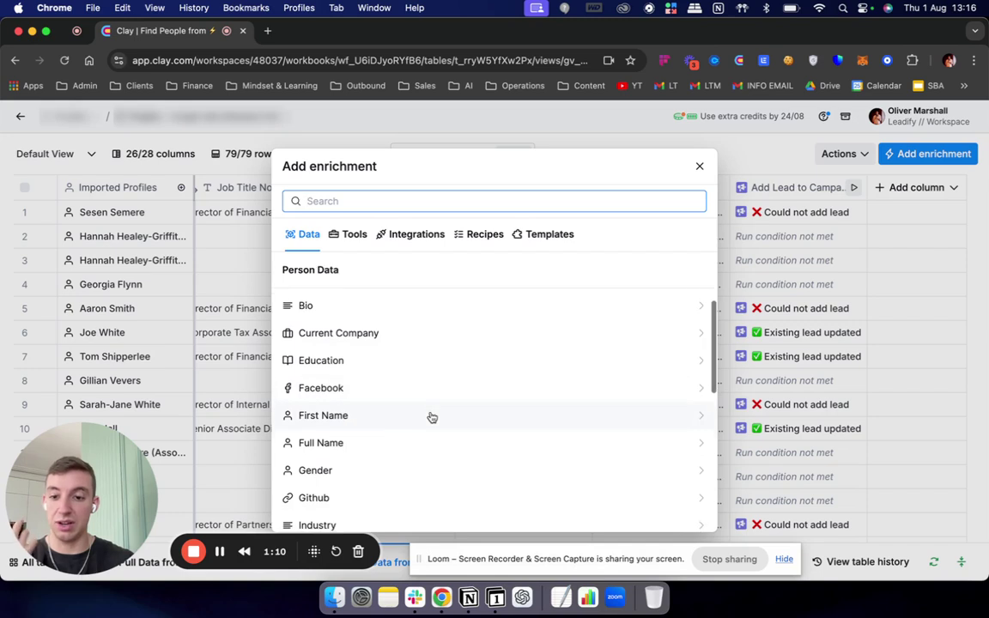
scroll(432, 418, down, 1)
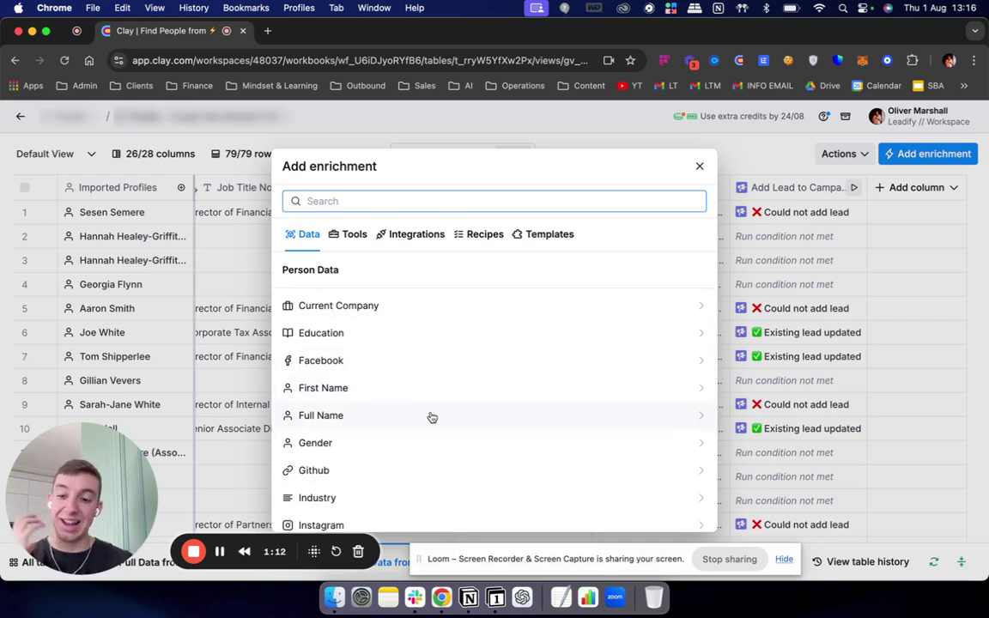
text(email)
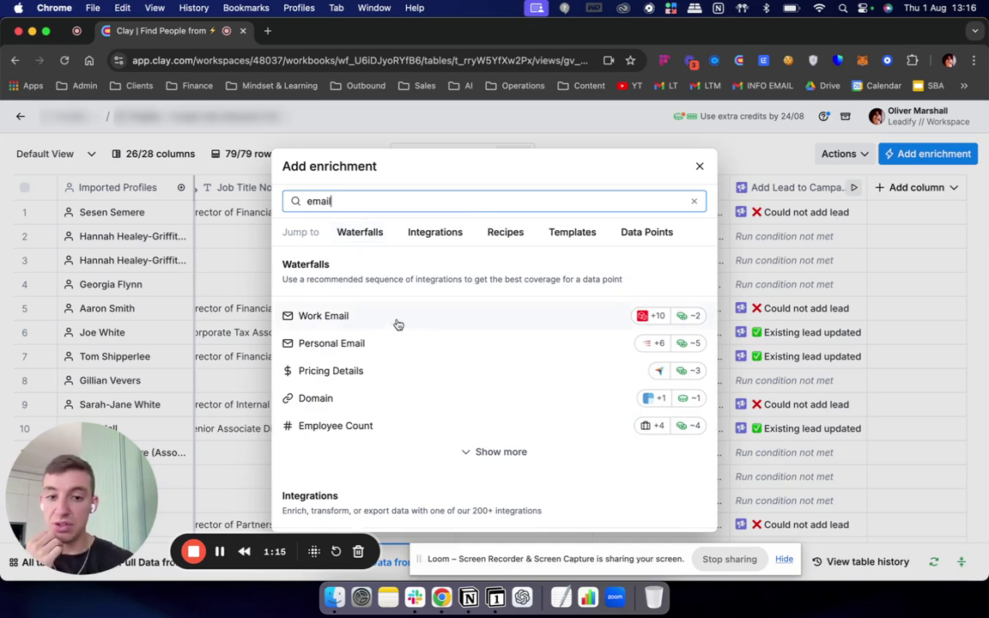
click(390, 316)
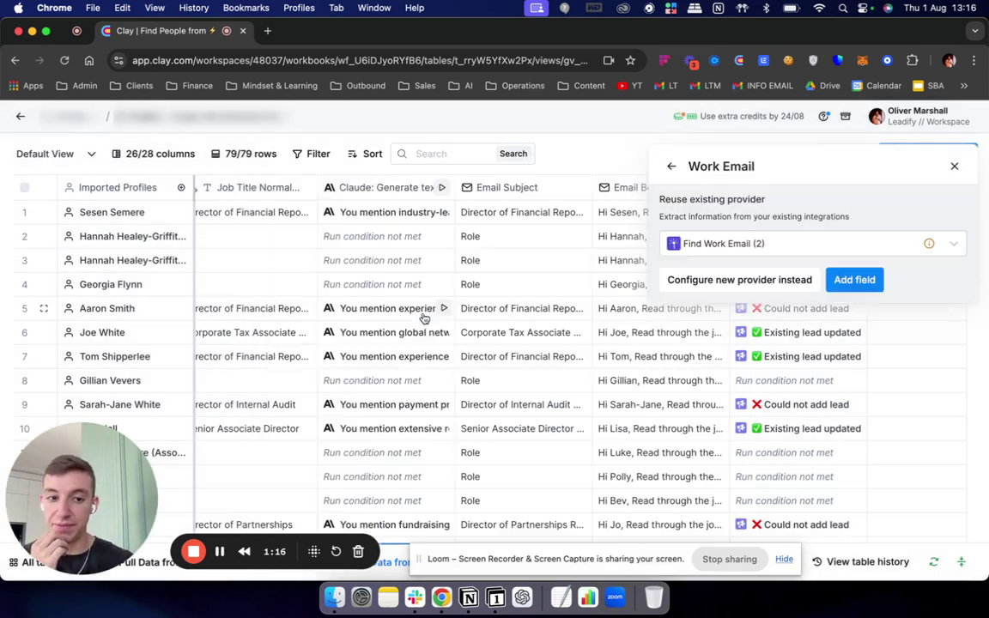
click(744, 283)
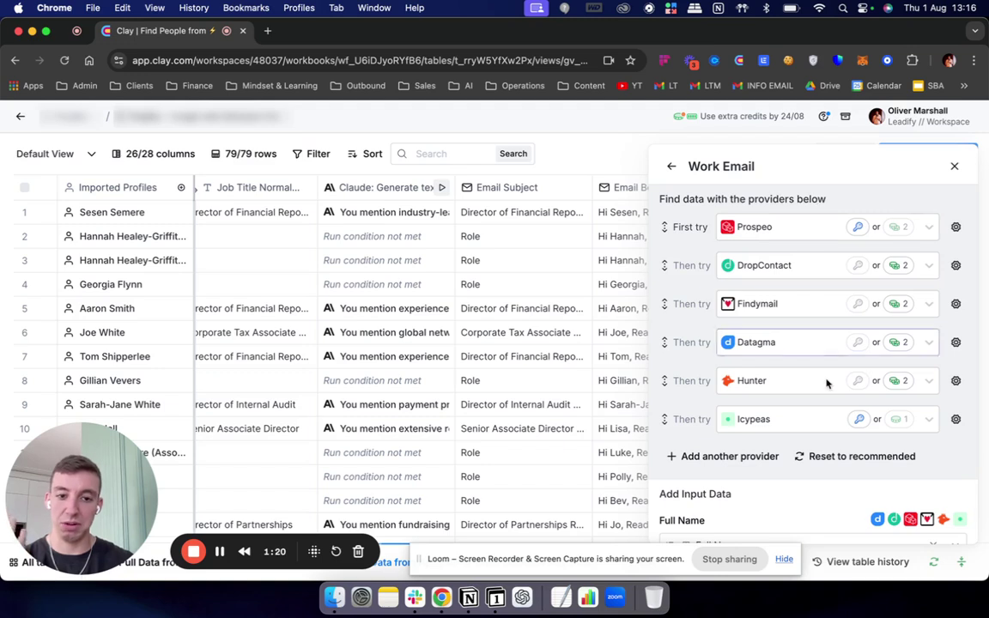
scroll(827, 381, down, 1)
scroll(816, 365, up, 1)
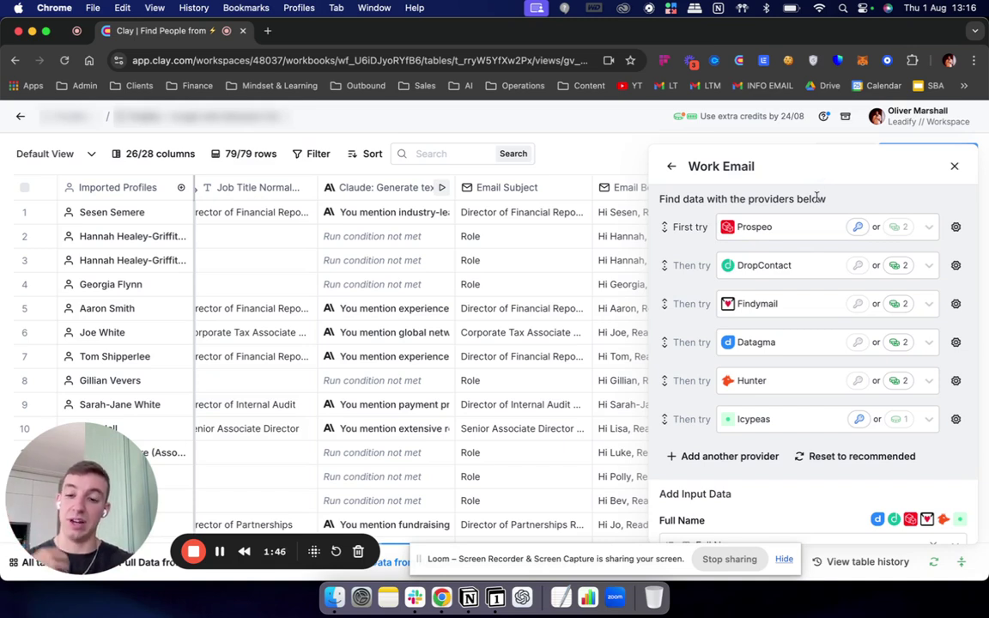
Replace Hunter with LeadMagic in the Work Email provider sequence.
click(760, 224)
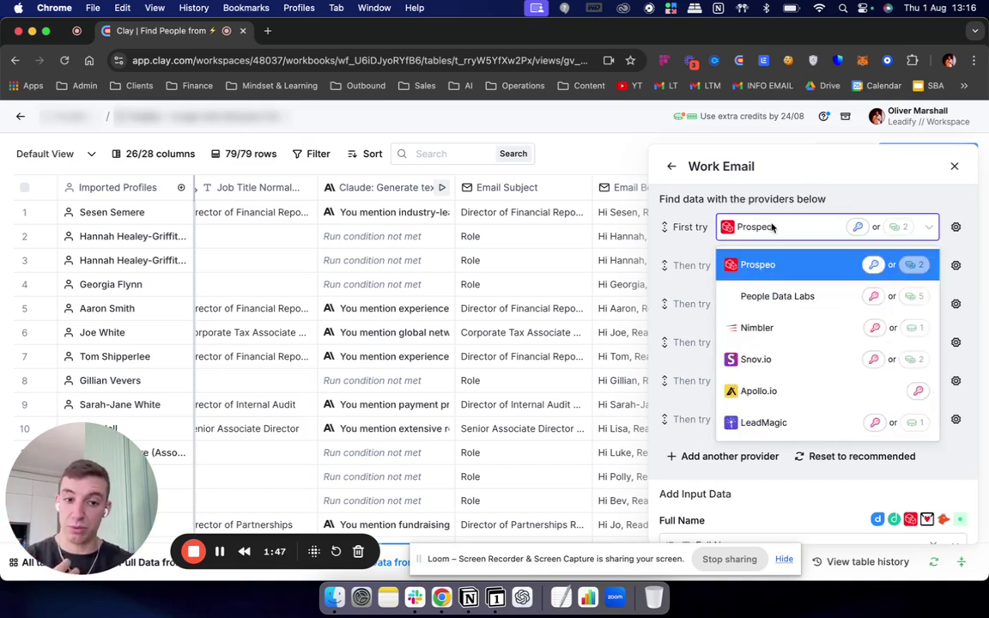
click(819, 182)
click(795, 381)
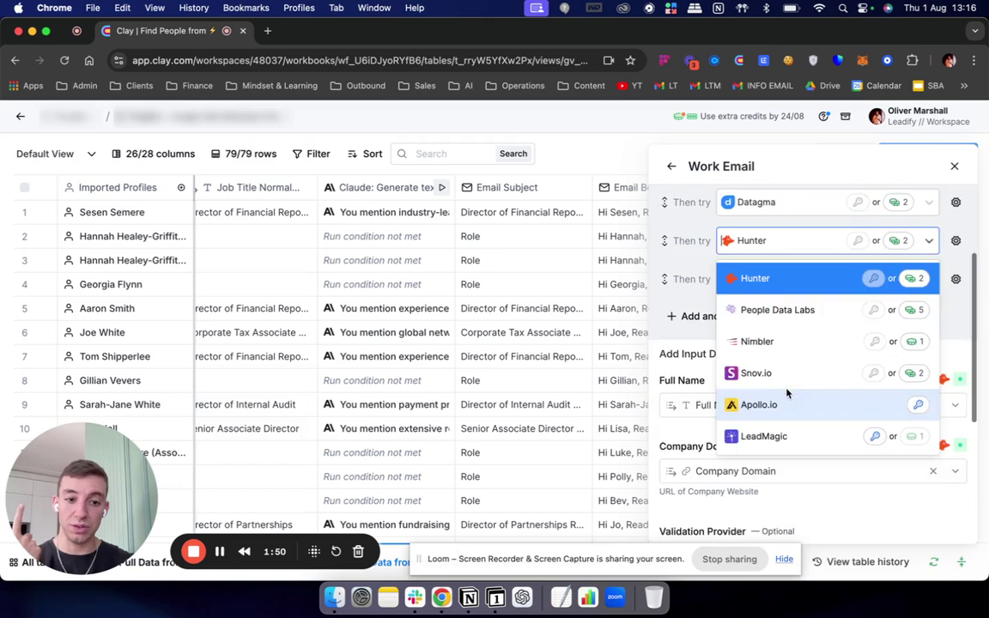
click(778, 435)
scroll(744, 254, up, 3)
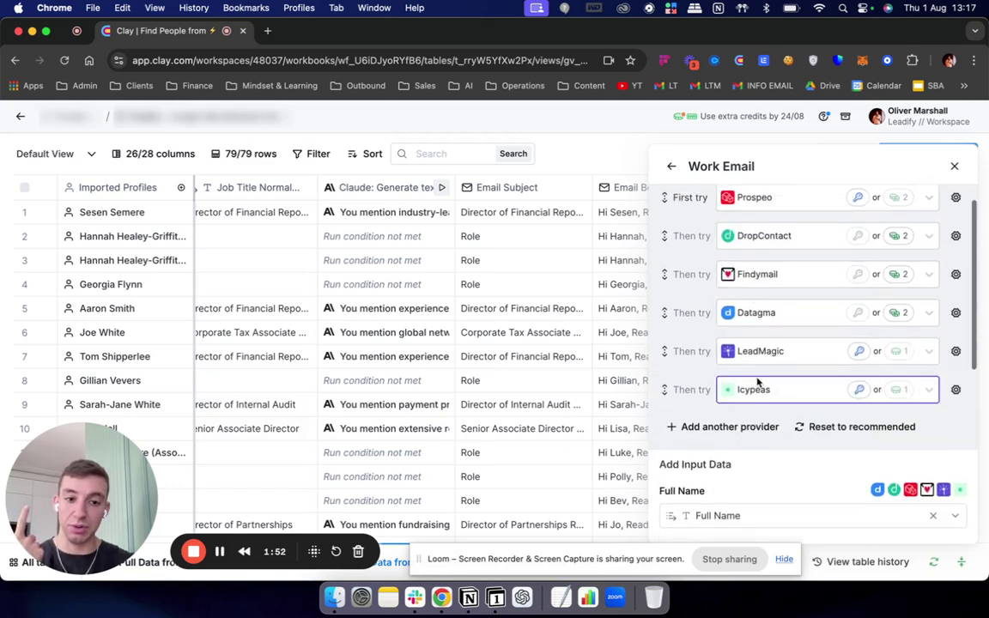
Remove the Datagma, Findymail and DropContact providers from the Work Email waterfall.
click(958, 313)
click(912, 366)
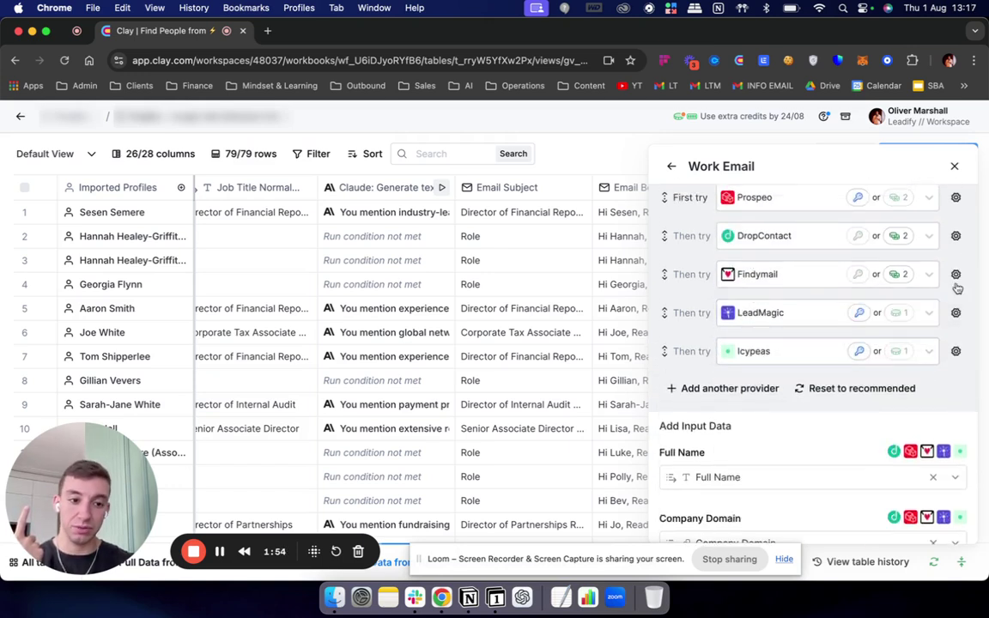
click(956, 274)
click(912, 329)
click(956, 235)
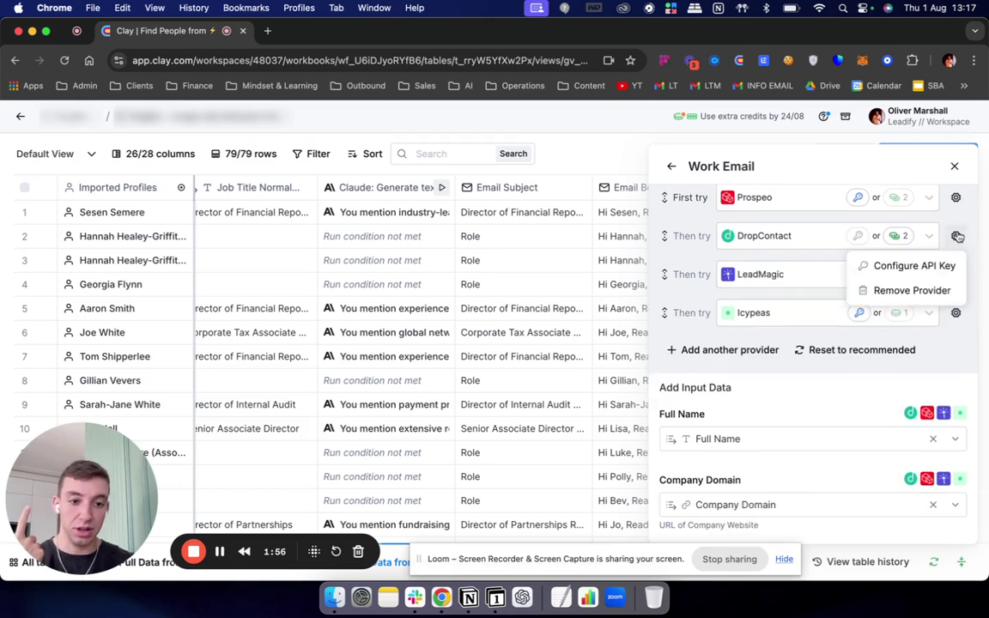
click(919, 290)
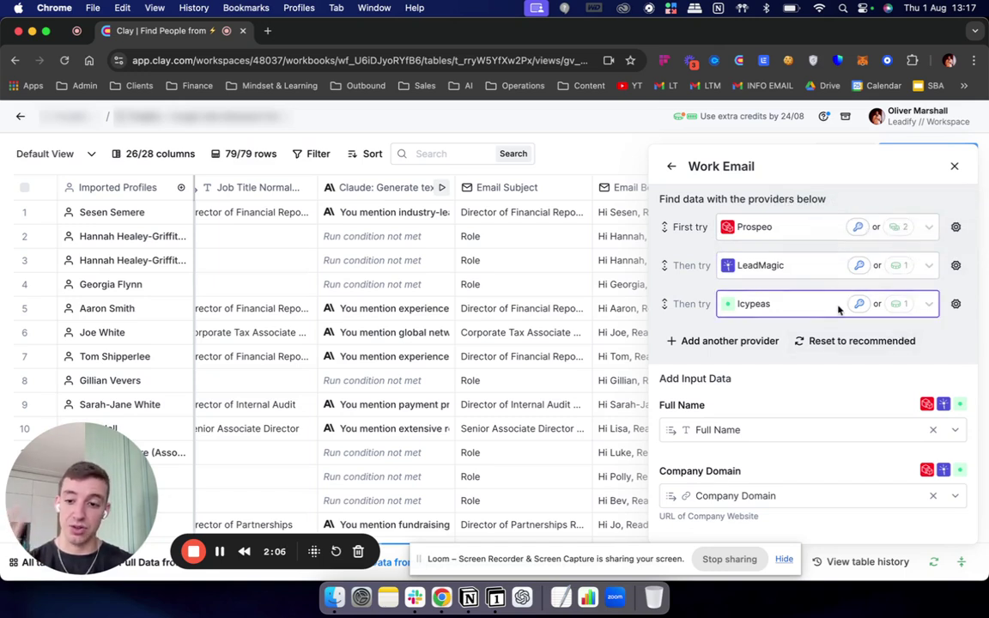
Set the Work Email waterfall's validation provider to Debounce.
scroll(938, 331, down, 1)
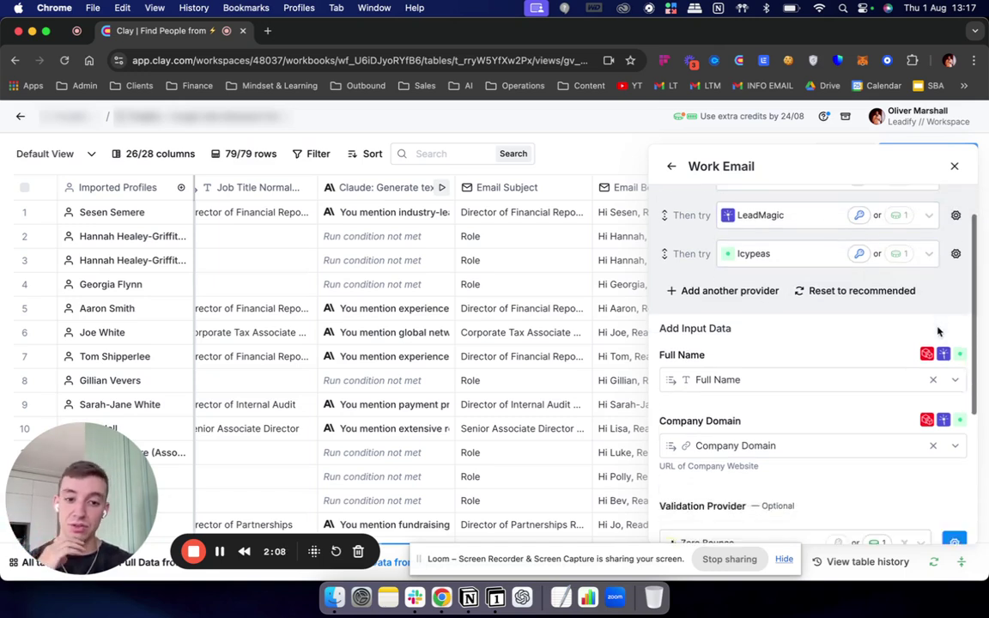
scroll(938, 331, down, 5)
click(747, 335)
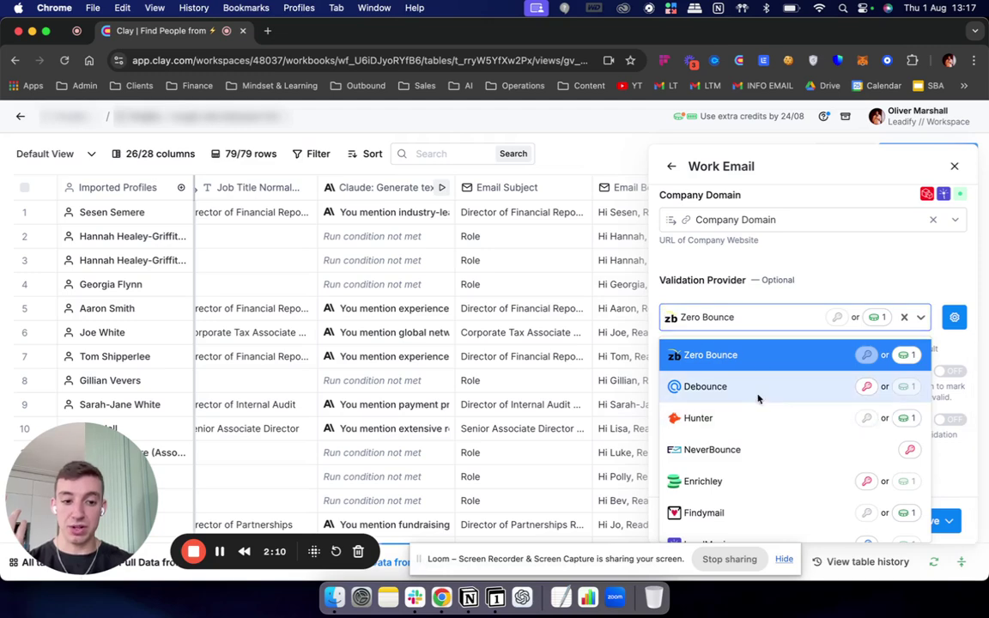
click(718, 388)
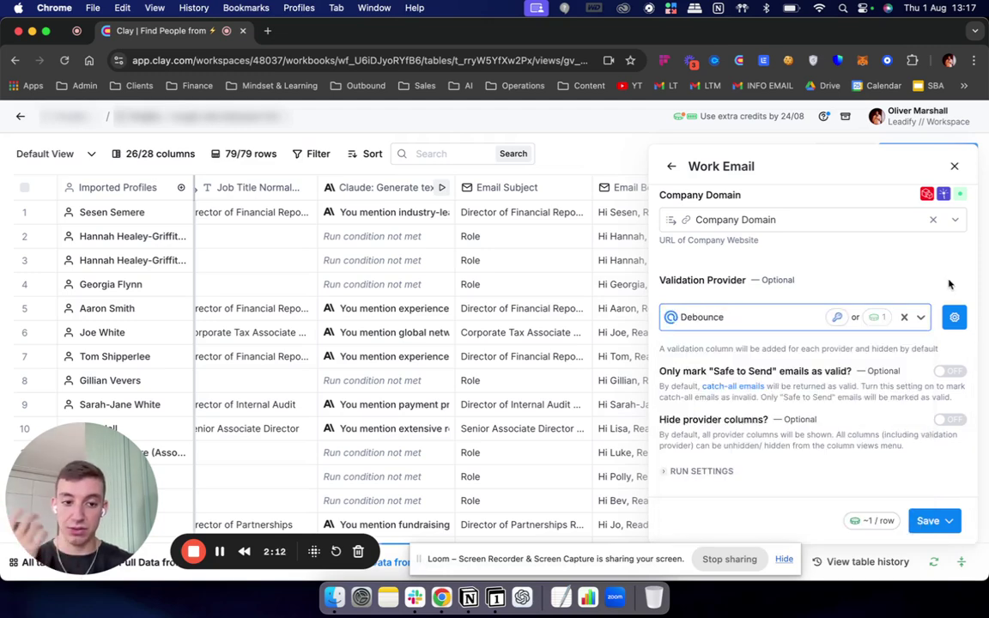
Examine the Work Email waterfall's provider order, credit costs, input data and validation settings.
scroll(947, 284, up, 6)
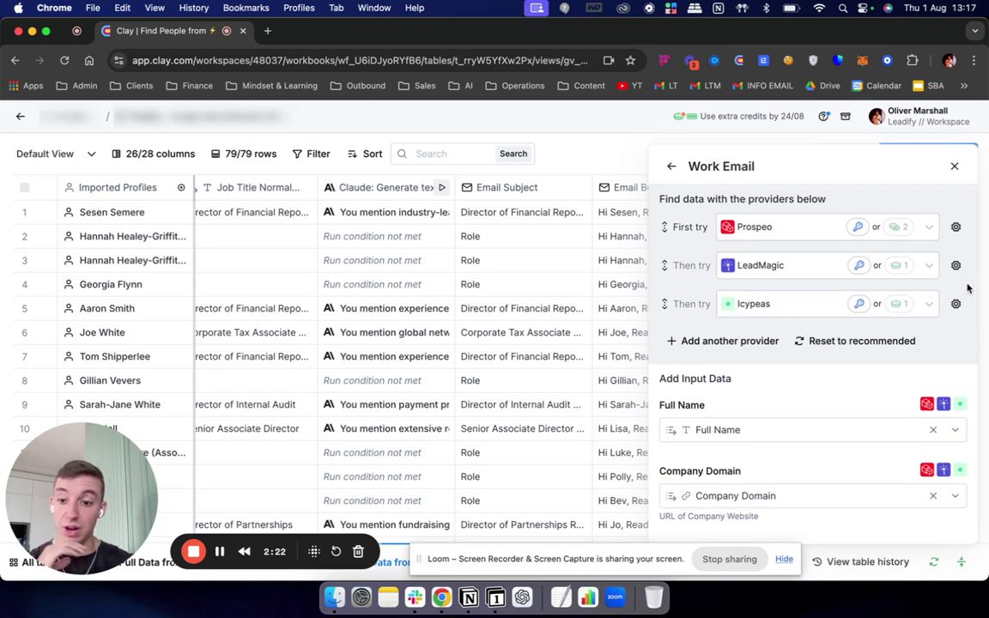
scroll(968, 288, down, 6)
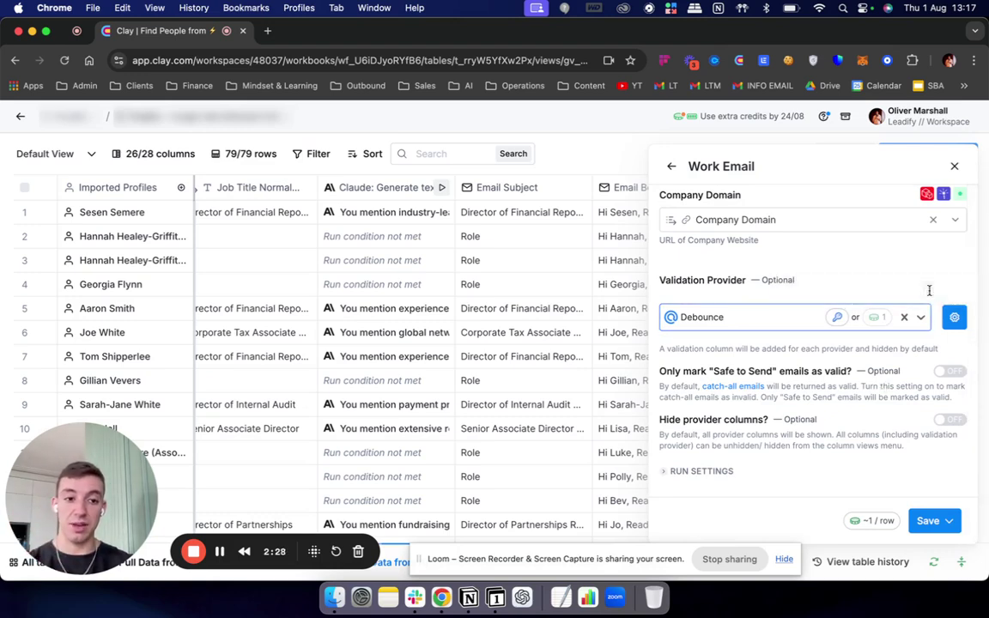
scroll(936, 295, up, 1)
scroll(936, 295, up, 5)
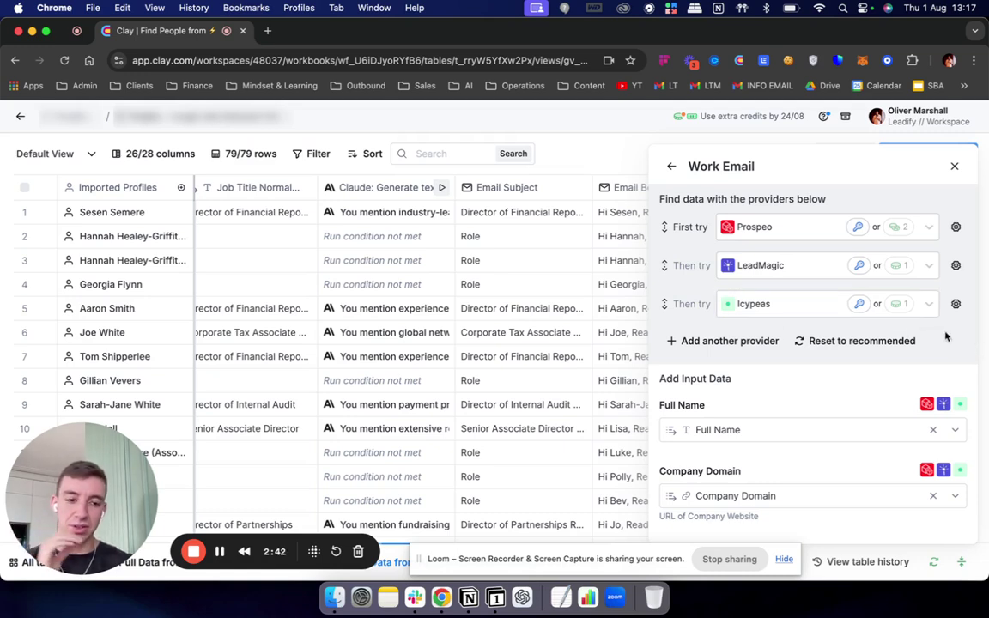
scroll(946, 337, down, 2)
scroll(945, 336, up, 2)
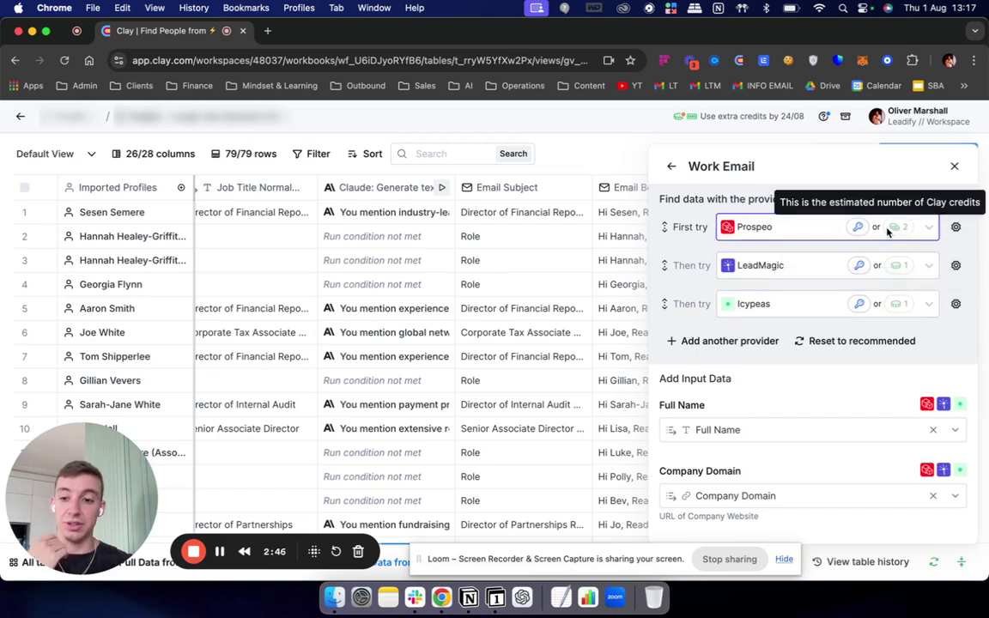
scroll(884, 228, down, 1)
scroll(884, 237, up, 1)
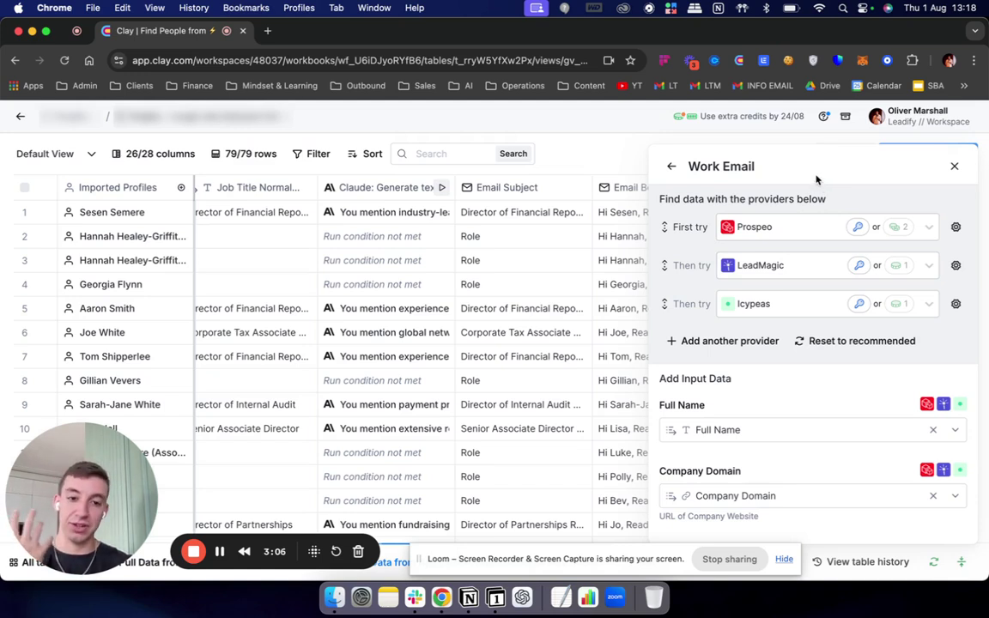
scroll(817, 294, down, 1)
scroll(817, 293, up, 1)
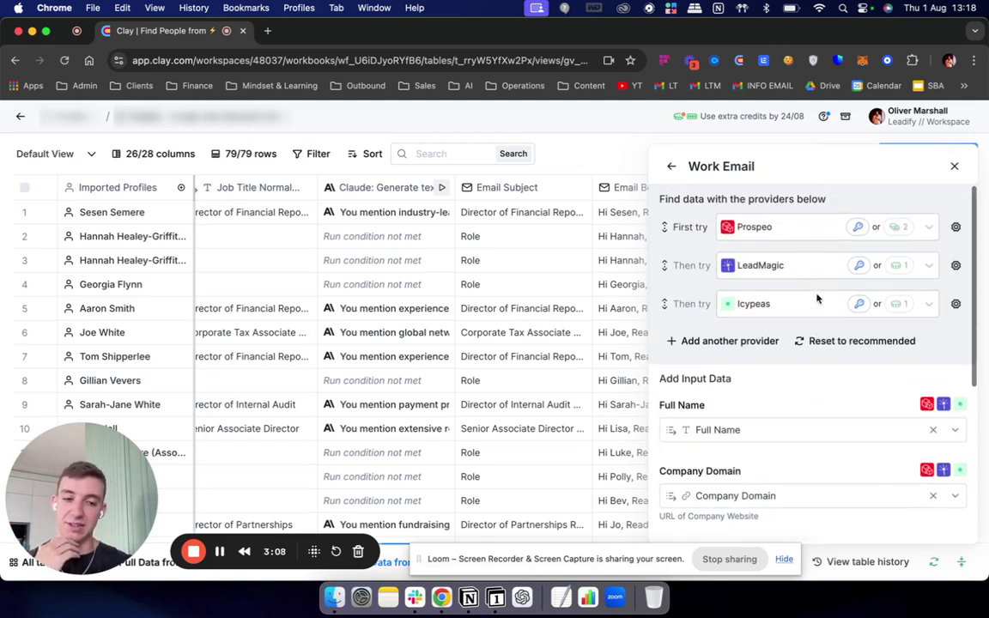
scroll(824, 371, down, 3)
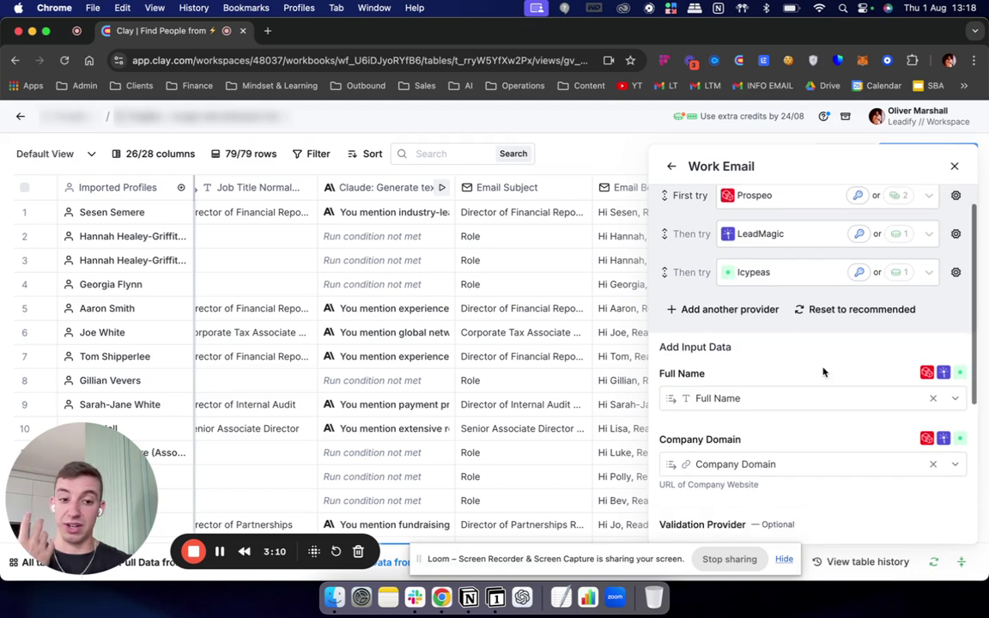
scroll(824, 371, up, 3)
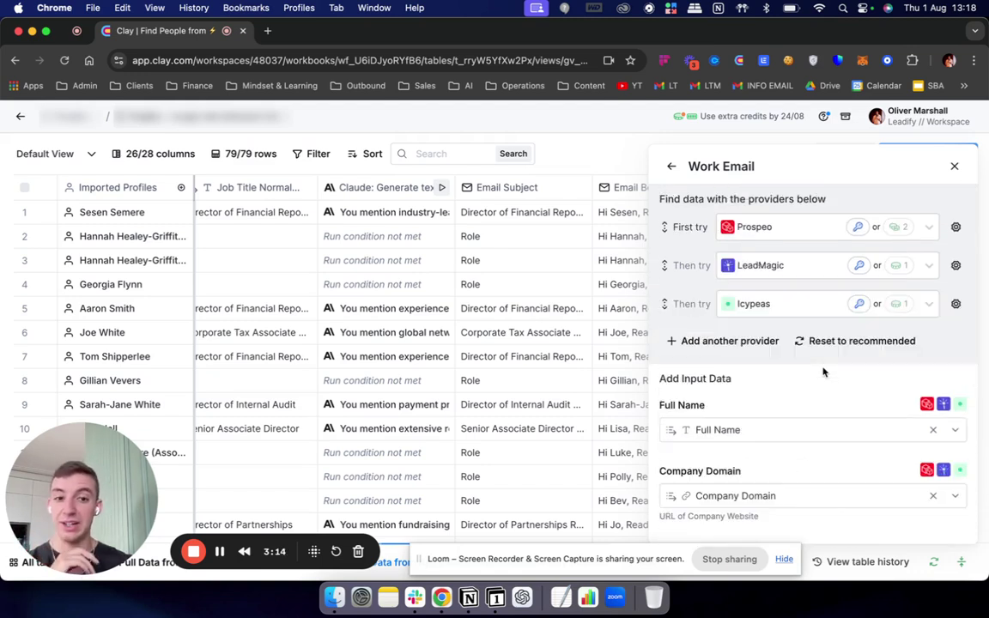
scroll(824, 371, down, 3)
scroll(824, 371, up, 3)
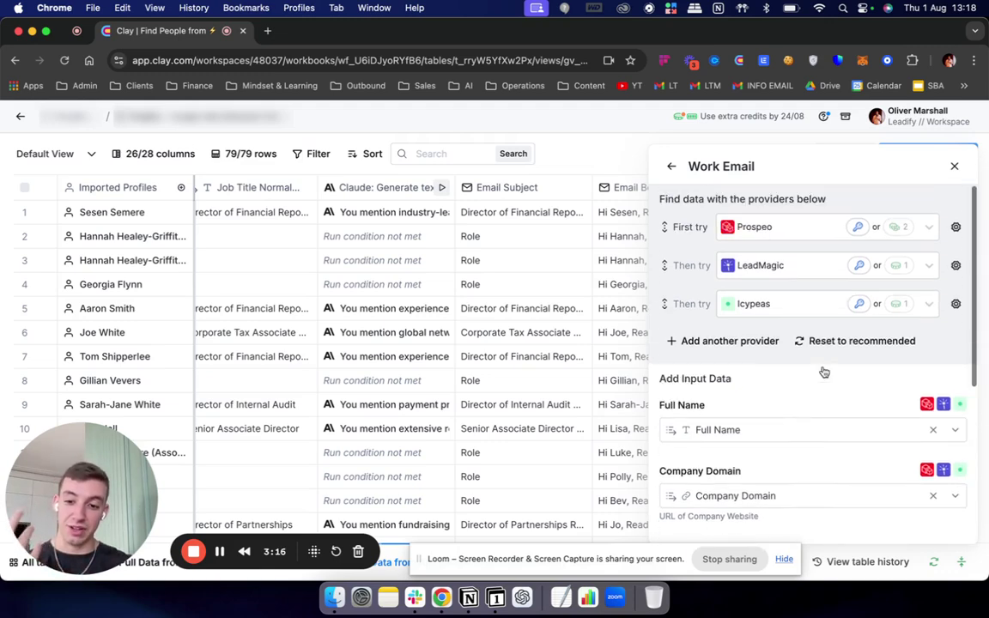
scroll(824, 371, down, 5)
scroll(823, 371, up, 5)
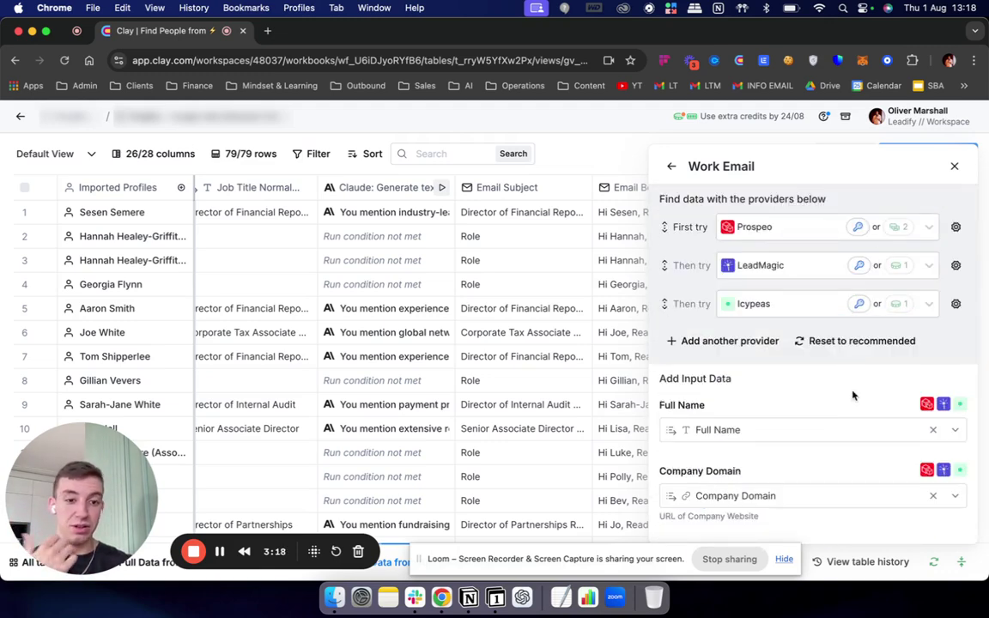
Leave the Work Email waterfall and browse the email-related integrations, recipes and templates in the enrichment list.
click(676, 167)
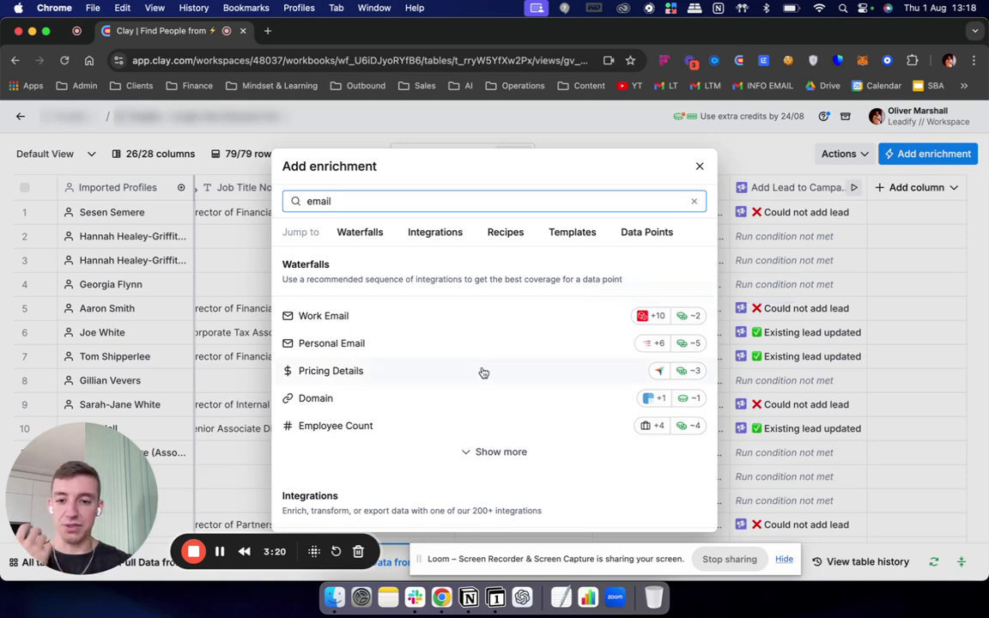
scroll(483, 372, down, 1)
scroll(483, 372, down, 6)
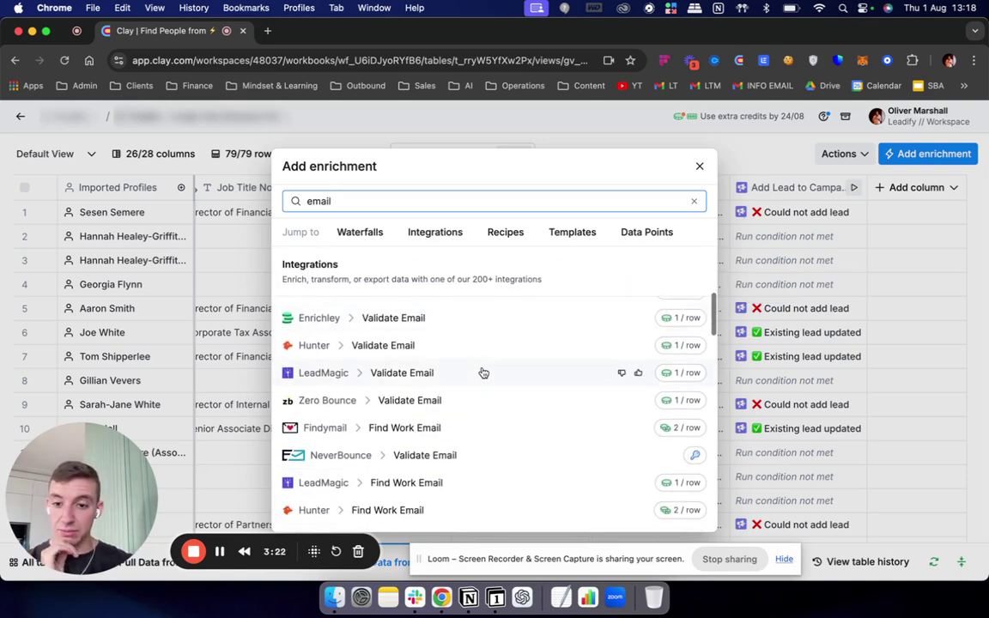
scroll(483, 372, down, 6)
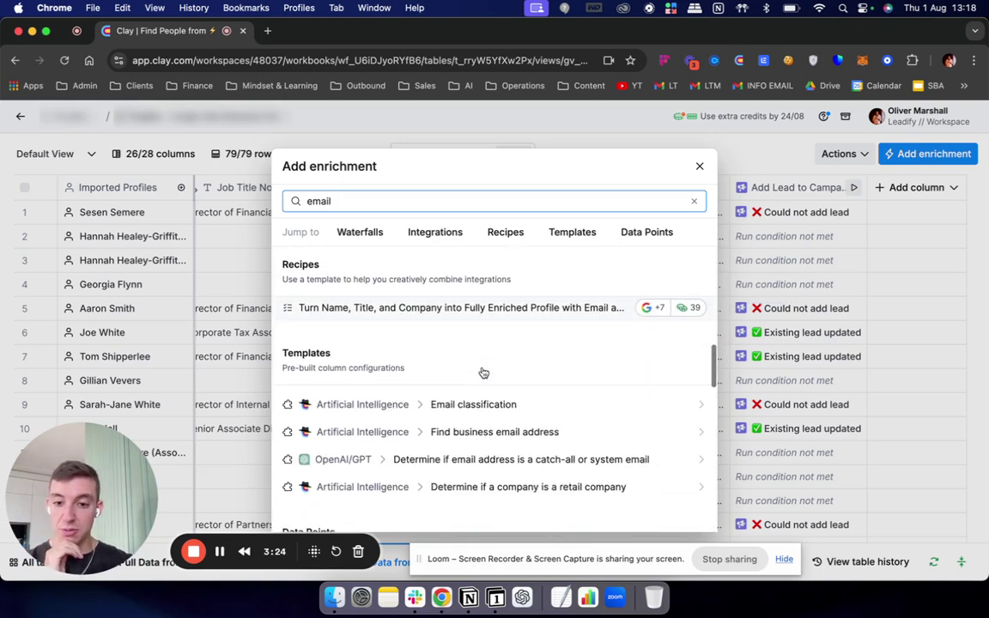
scroll(482, 372, down, 1)
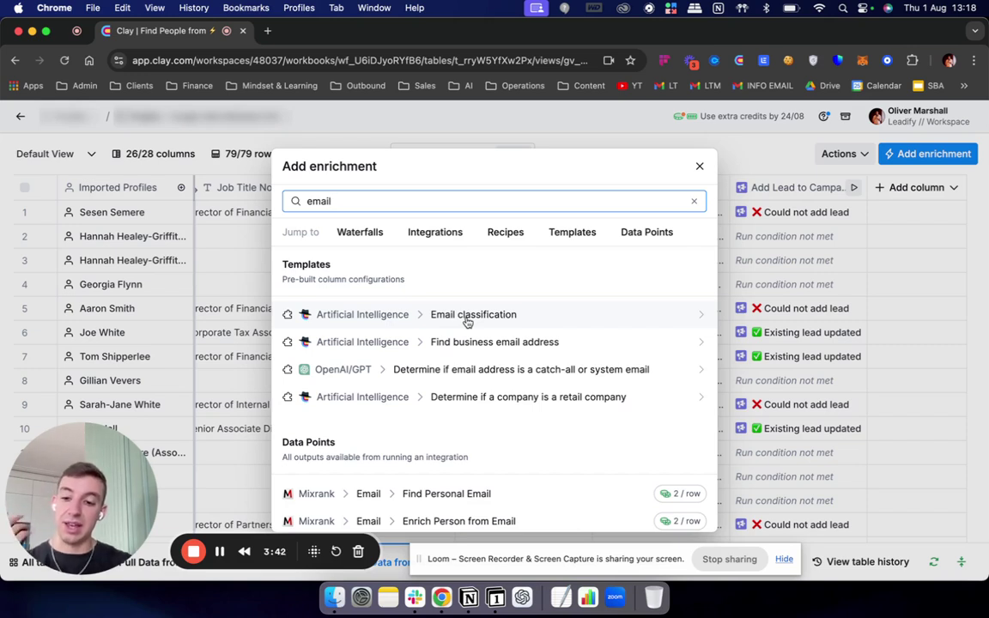
scroll(467, 322, down, 1)
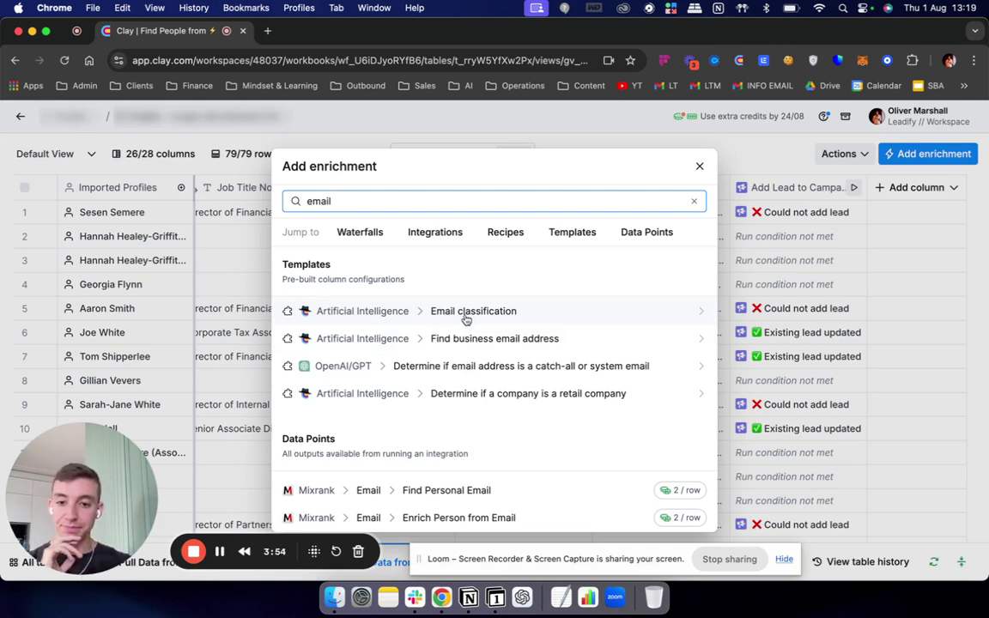
Load the Email classification Claygent template with the found work email as its input.
click(467, 320)
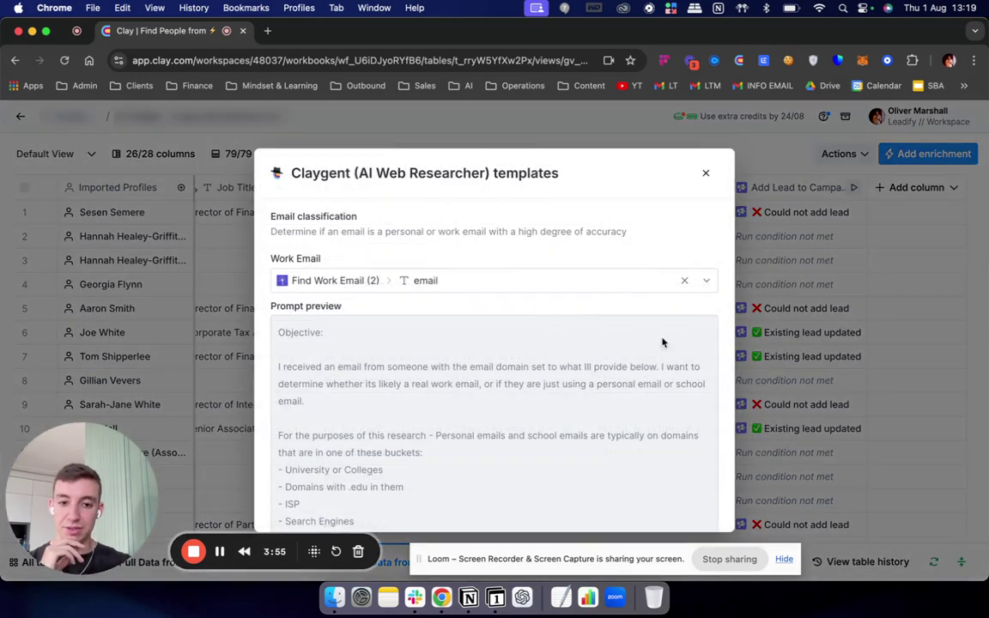
click(485, 277)
click(427, 334)
scroll(359, 380, down, 10)
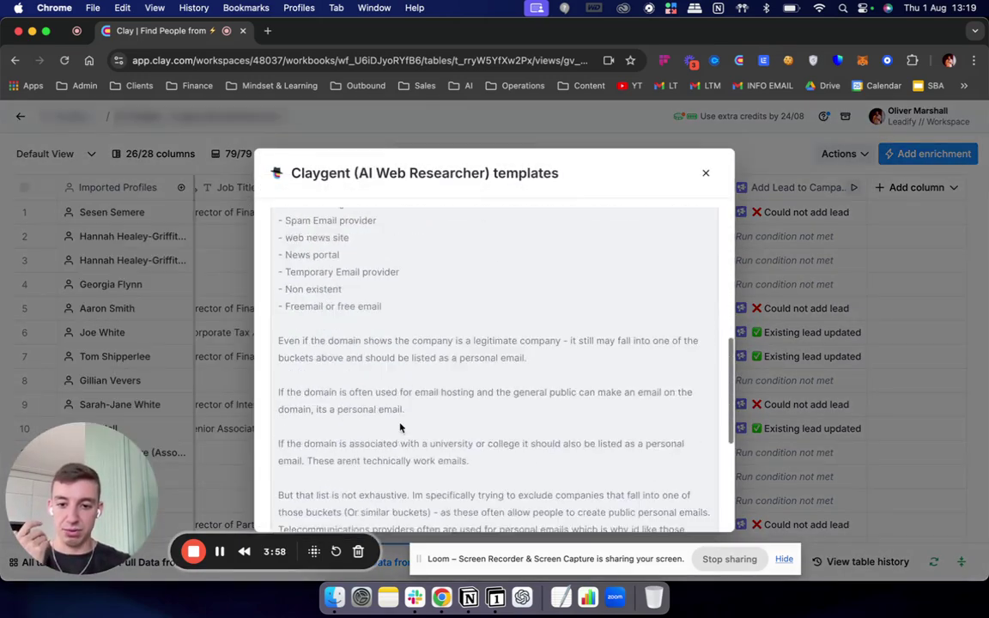
click(316, 504)
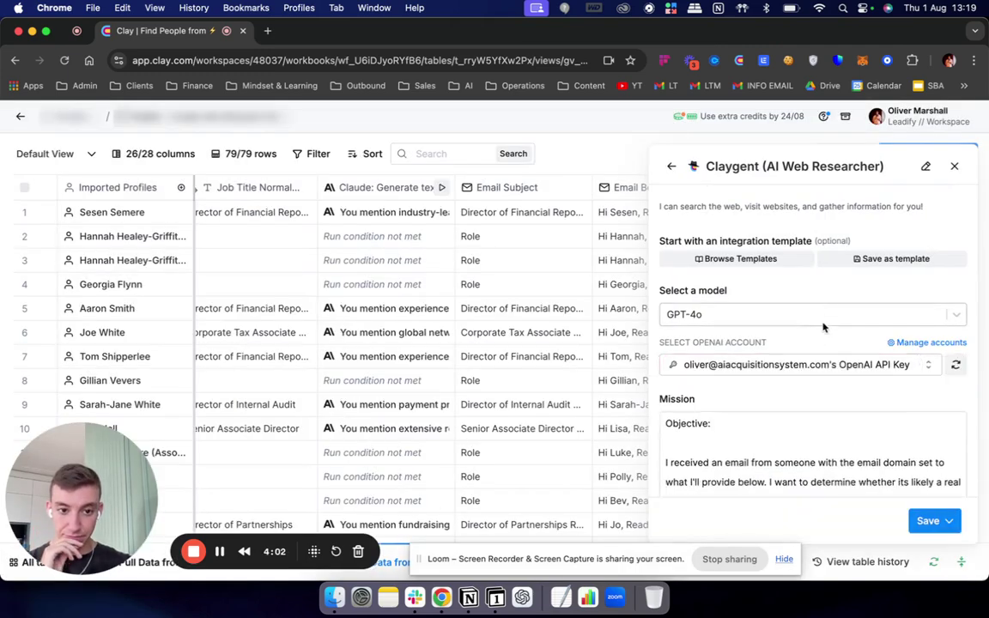
Switch the Claygent's OpenAI account to the Clay-managed account and on to a saved personal API key account.
click(800, 369)
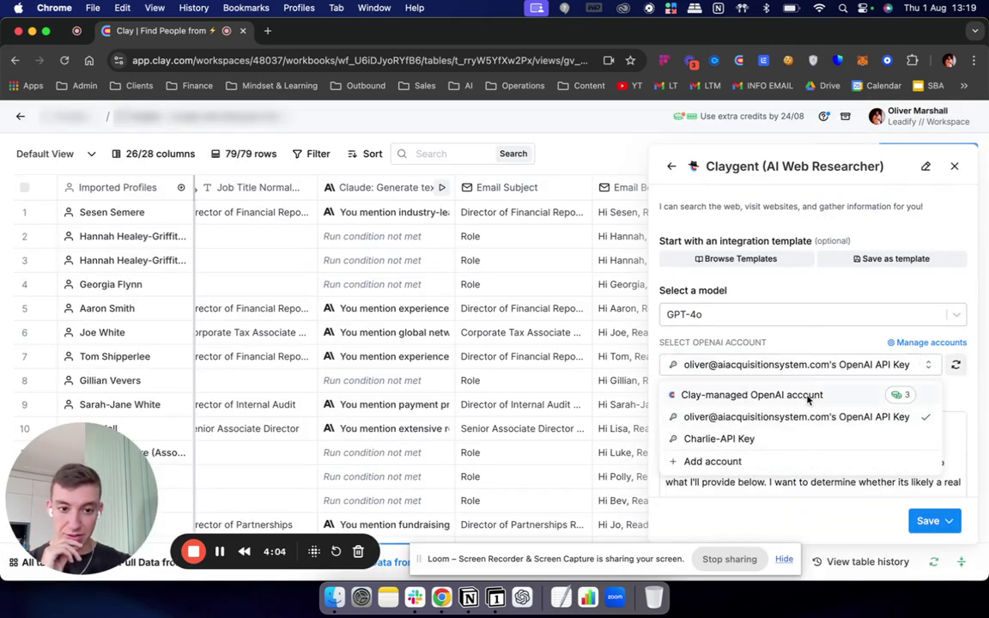
click(807, 395)
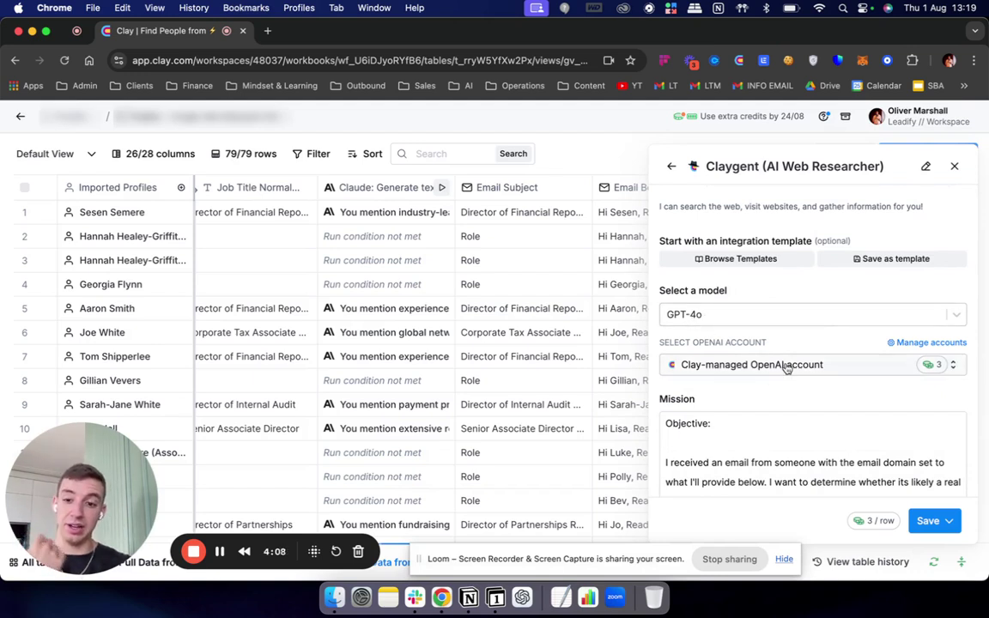
click(786, 368)
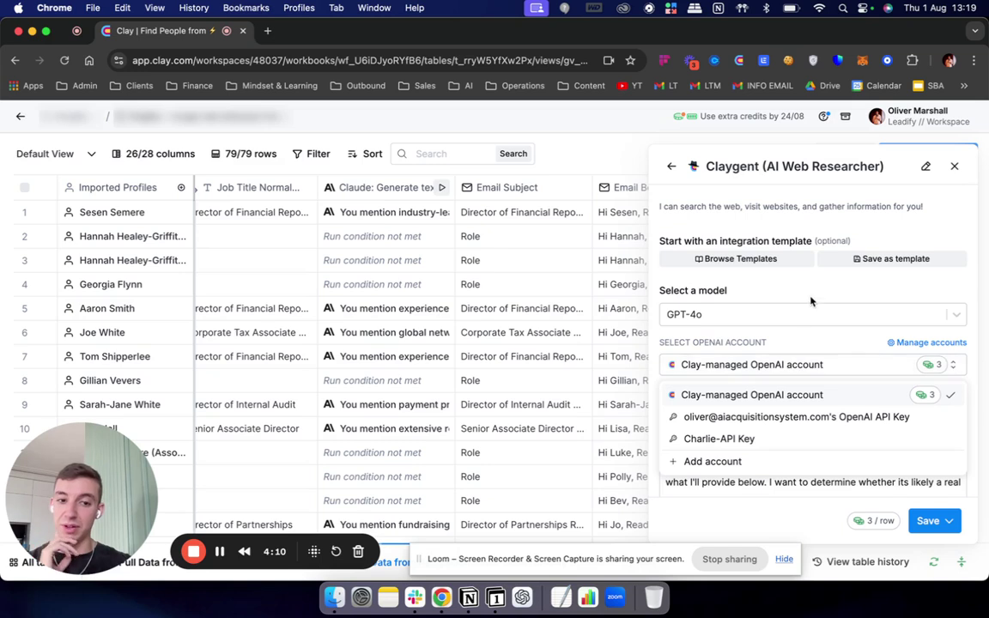
click(788, 438)
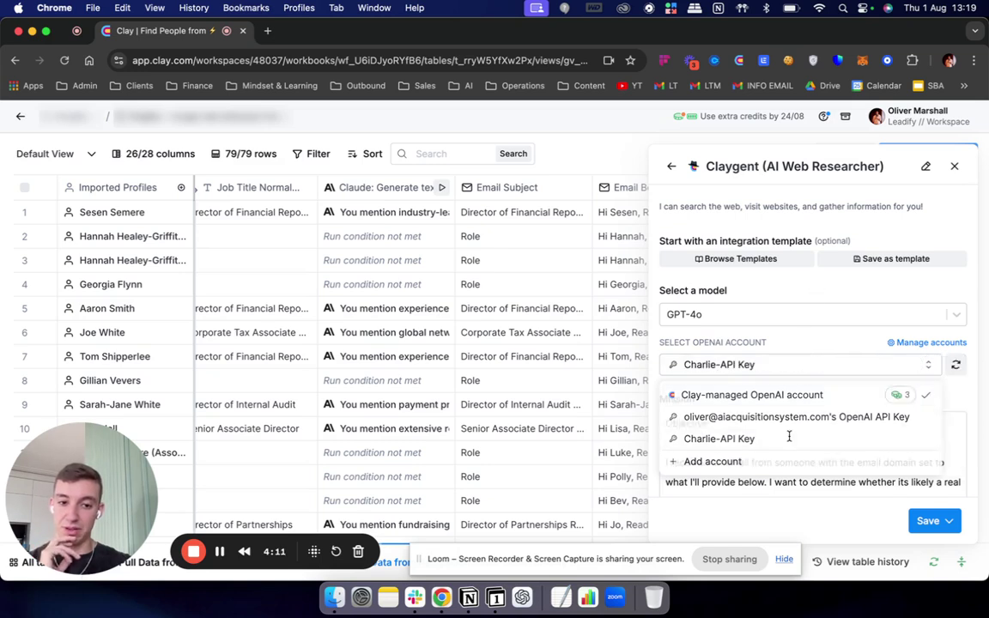
Examine the available AI models and the rest of the Claygent settings, and close the configuration without saving.
click(756, 318)
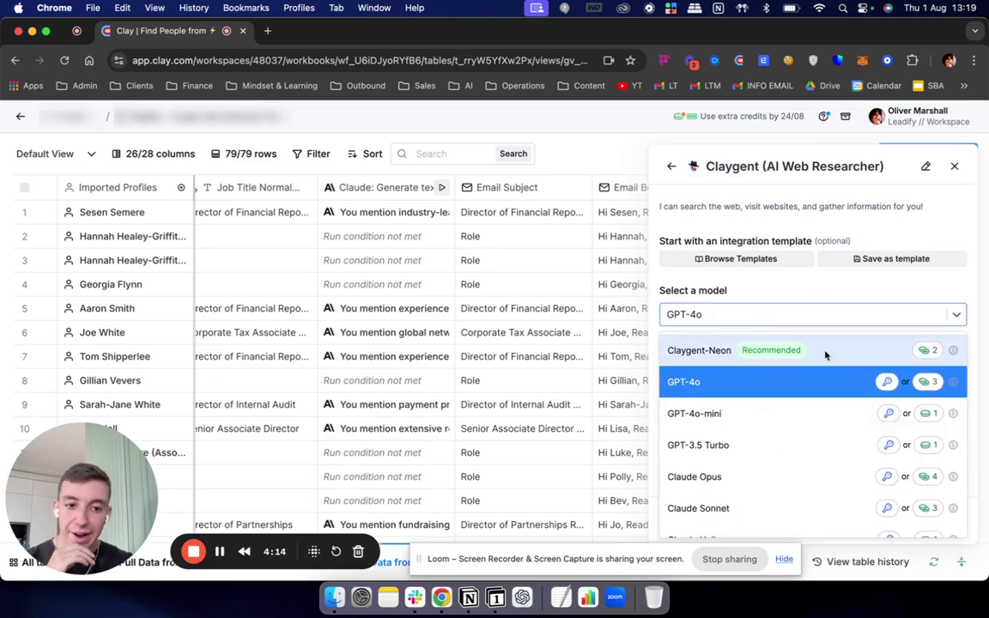
scroll(840, 413, down, 1)
click(811, 287)
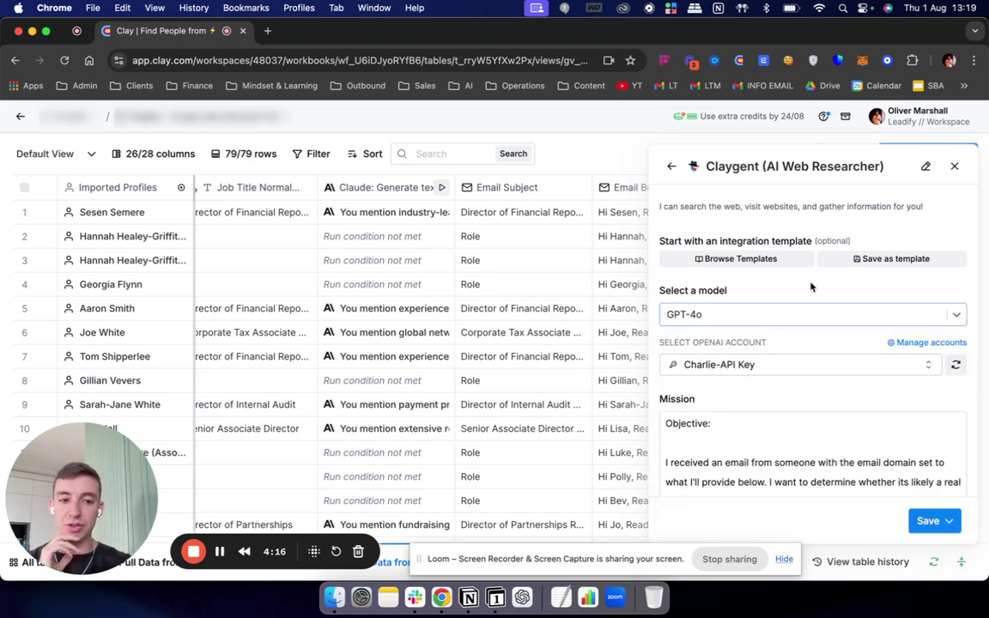
scroll(812, 286, down, 5)
scroll(811, 287, up, 5)
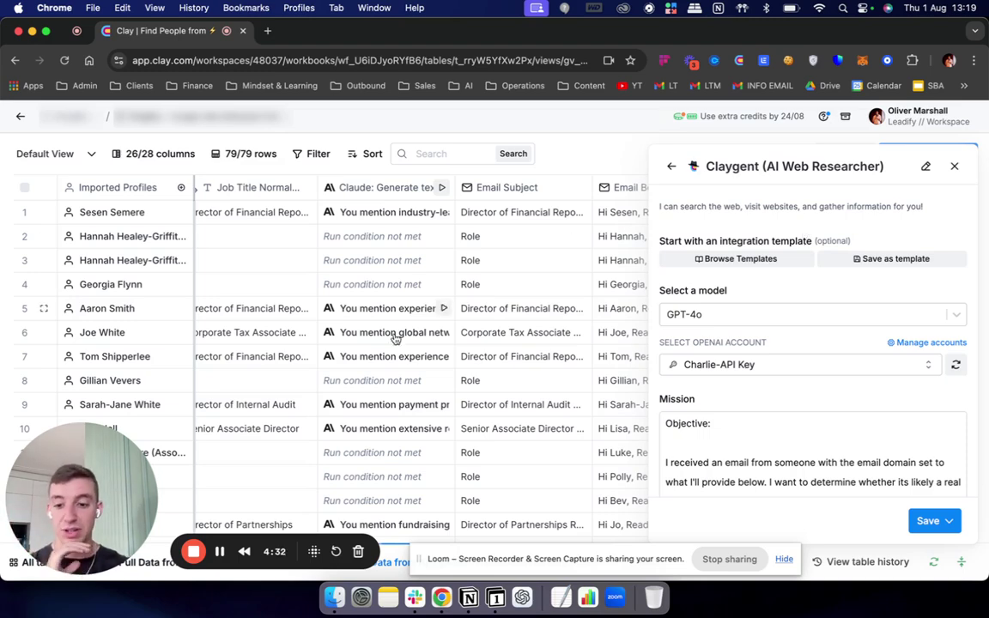
click(220, 552)
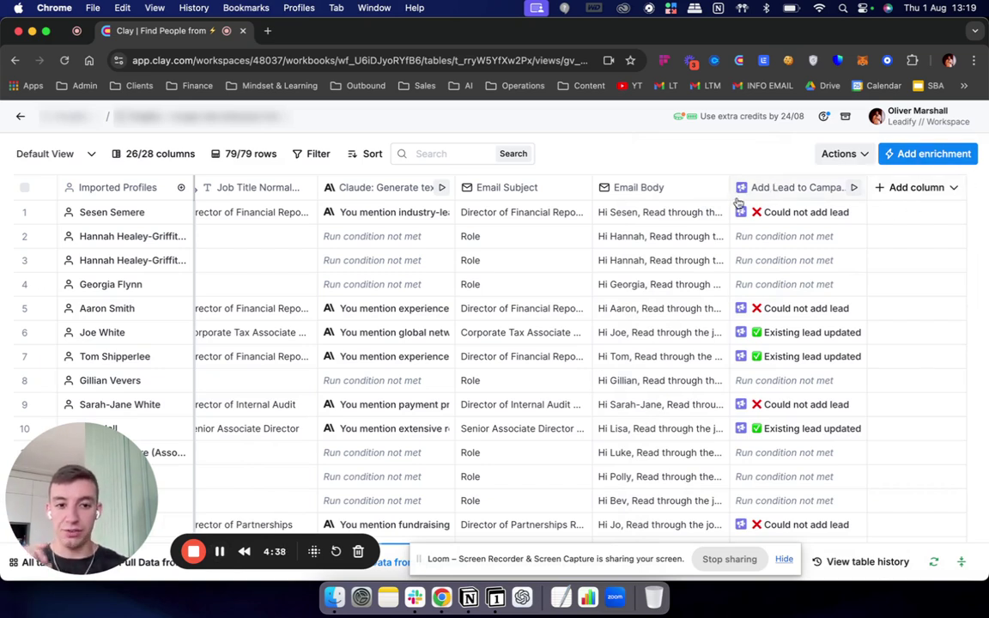
Examine the custom fields, auto-update setting and run condition of the Add Lead to Campaign column.
click(784, 195)
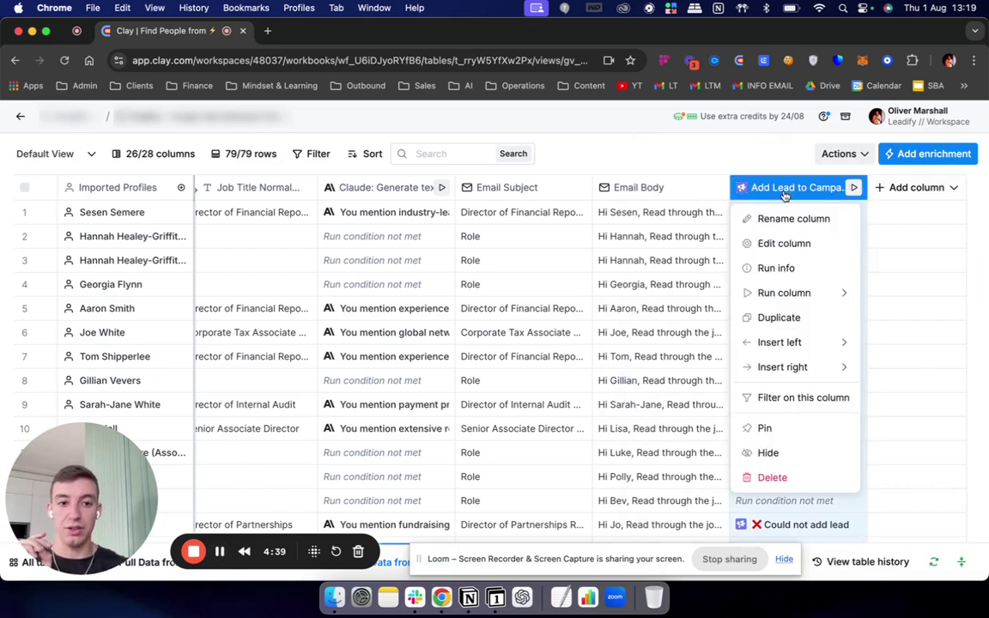
click(797, 243)
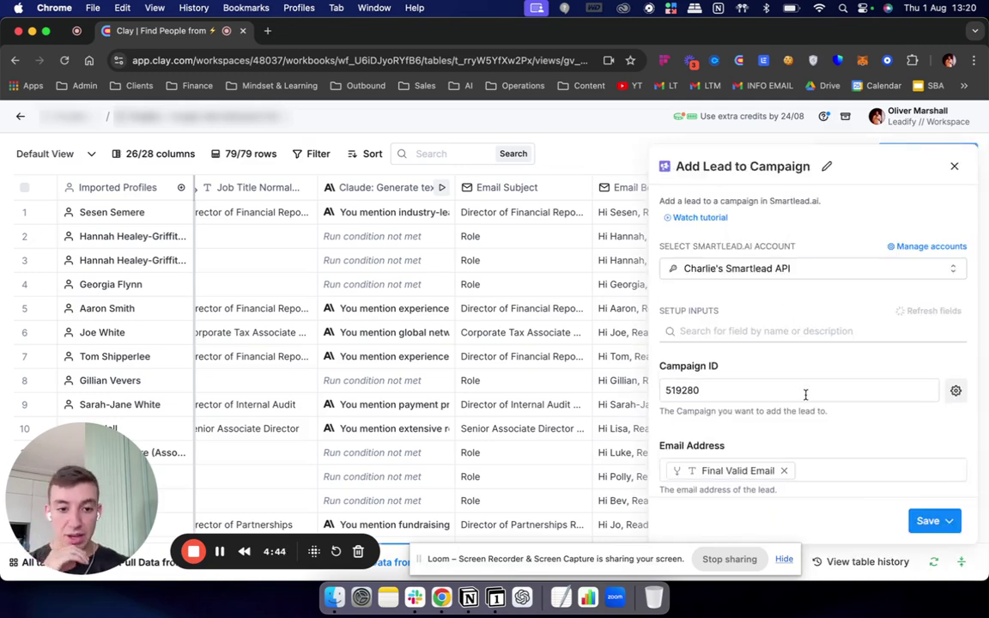
scroll(804, 395, down, 15)
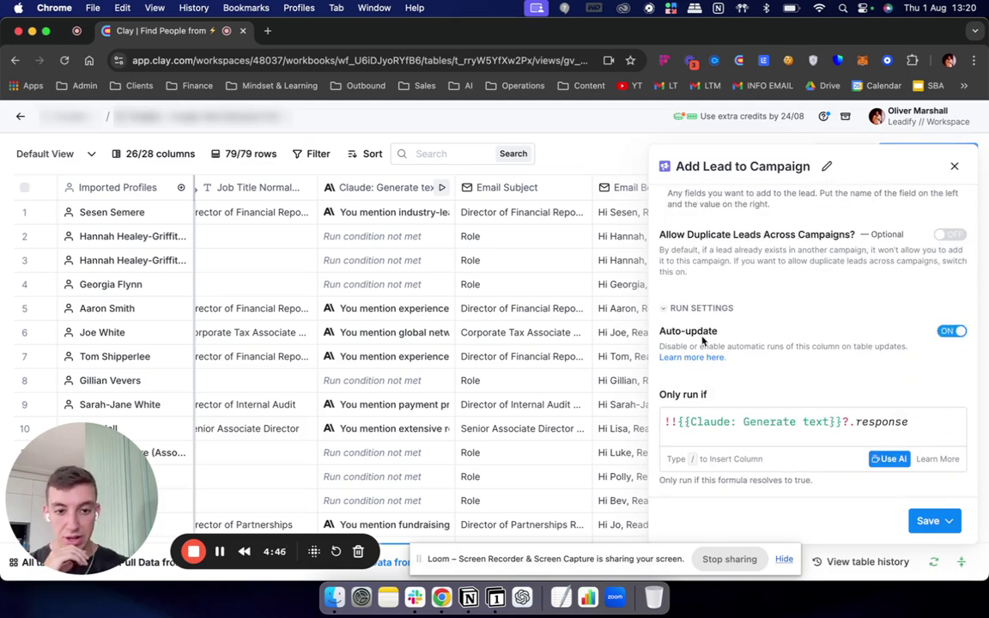
click(668, 308)
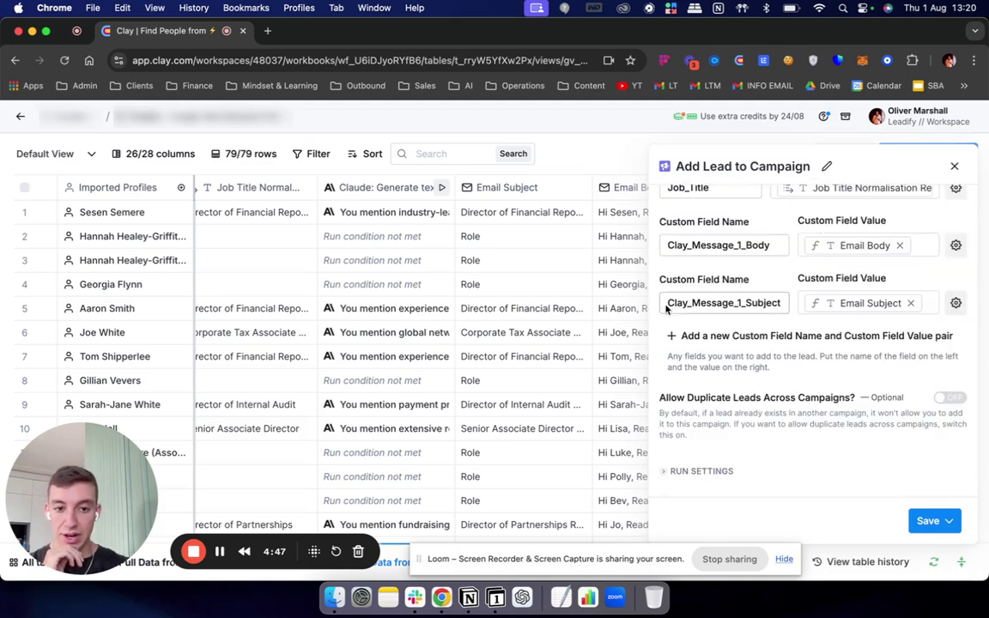
click(663, 472)
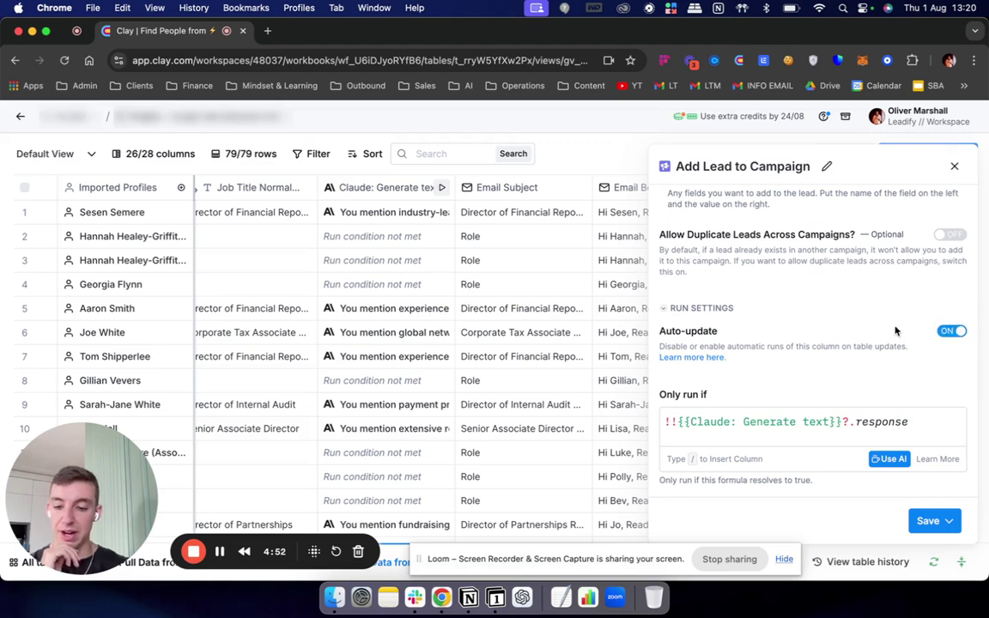
click(957, 168)
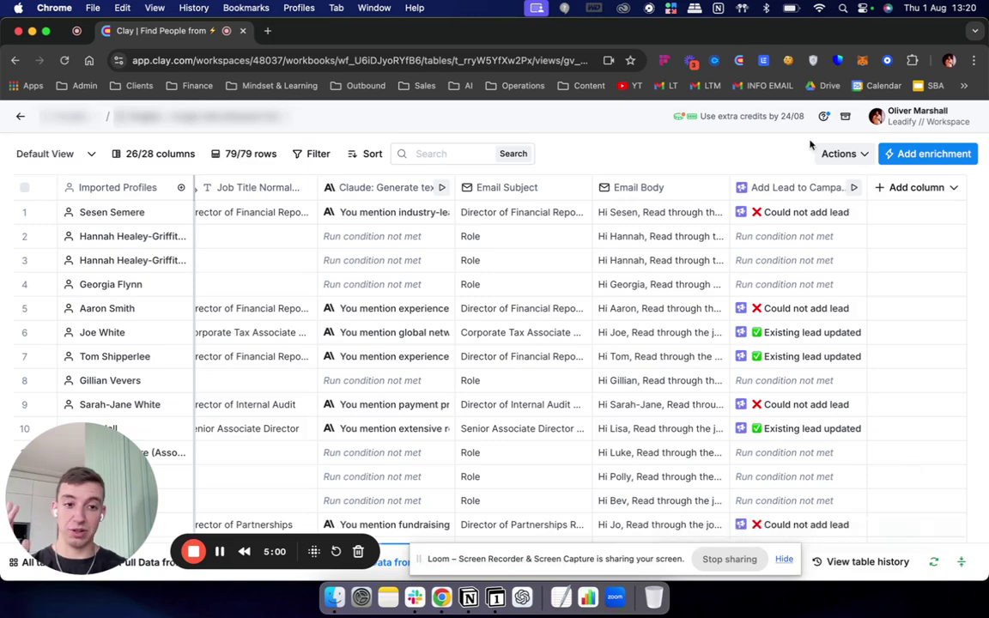
View the table-wide auto-update shutdown dialog and the Add Lead to Campaign column's run options without applying either.
click(933, 561)
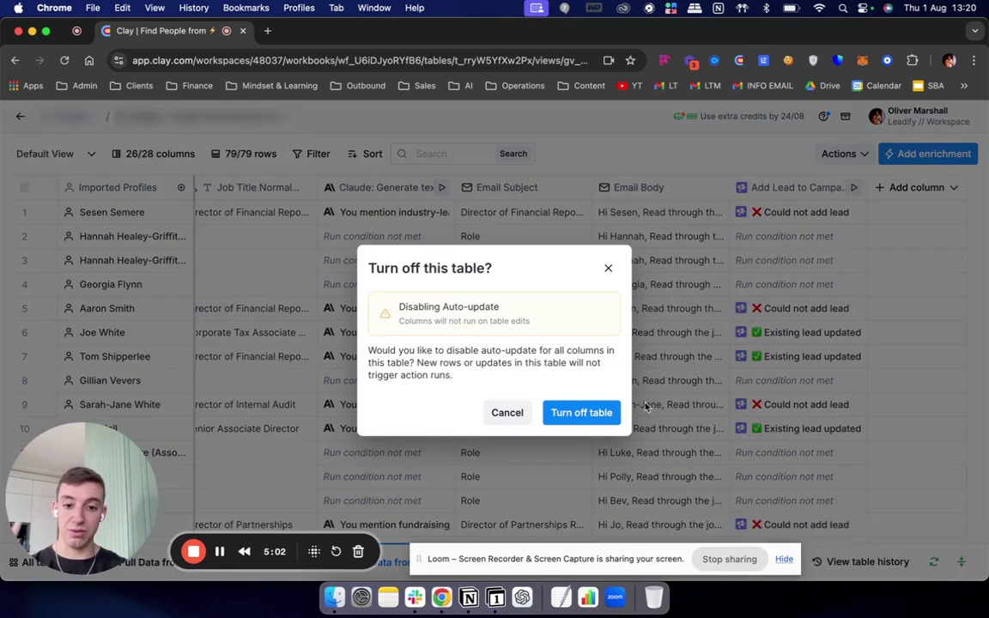
click(609, 270)
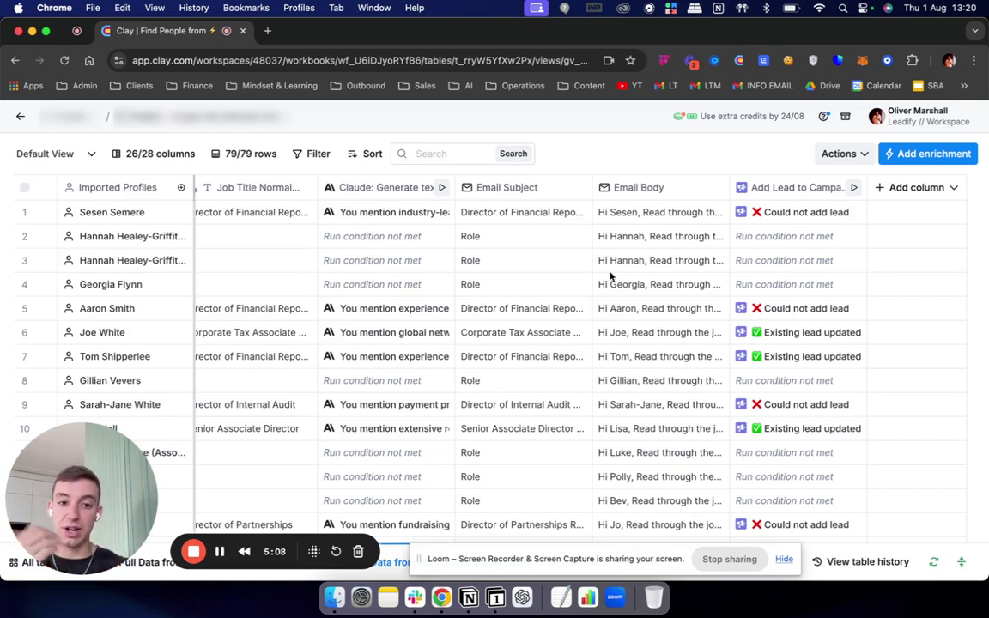
click(777, 189)
mouse_move(791, 300)
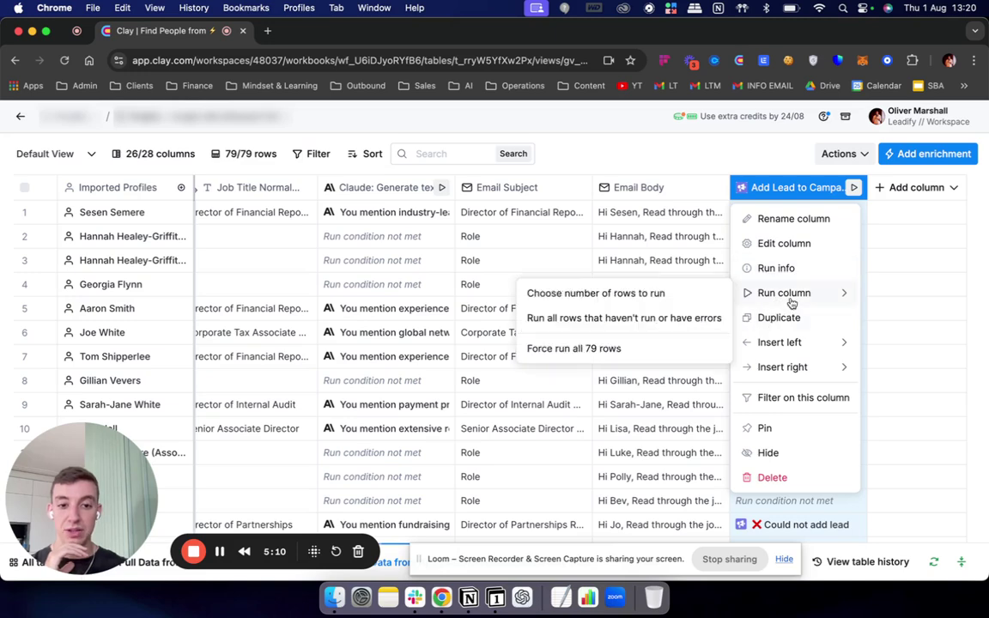
click(713, 155)
click(631, 311)
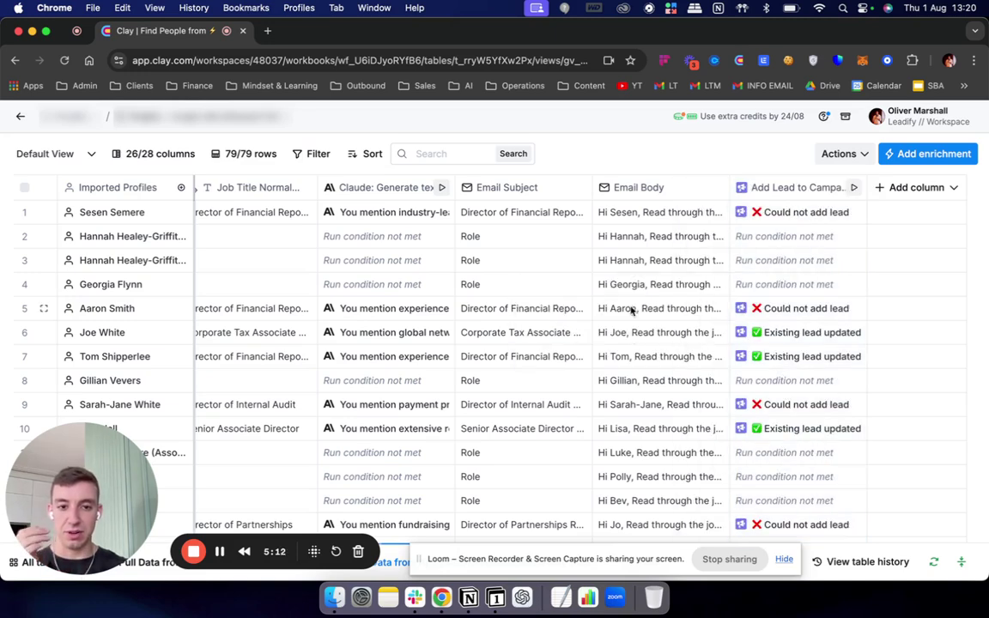
Prepare a run of the Validate Email column limited to 10 rows, and cancel it.
scroll(631, 311, left, 10)
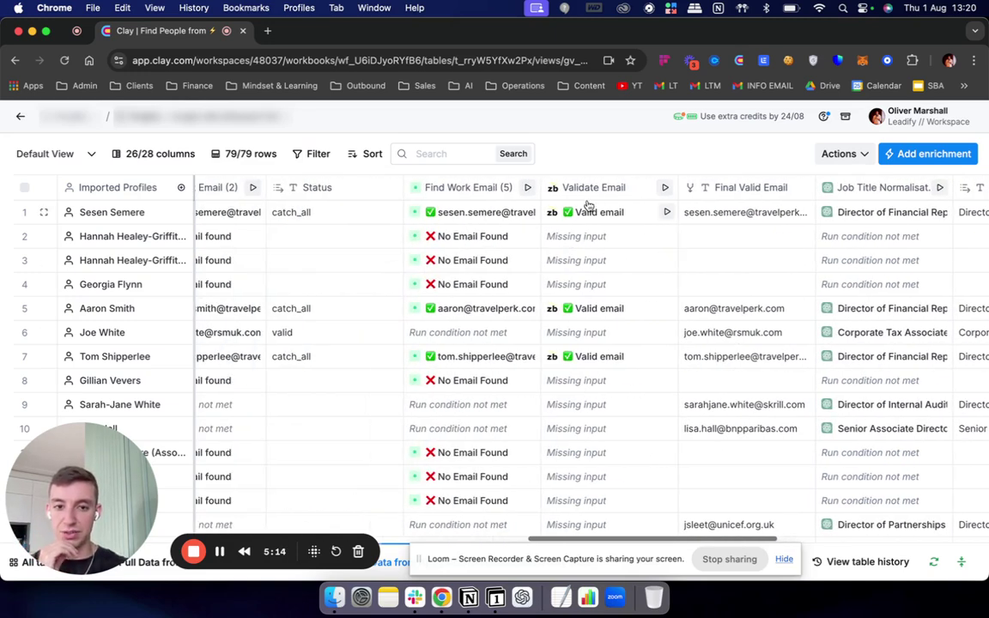
click(591, 191)
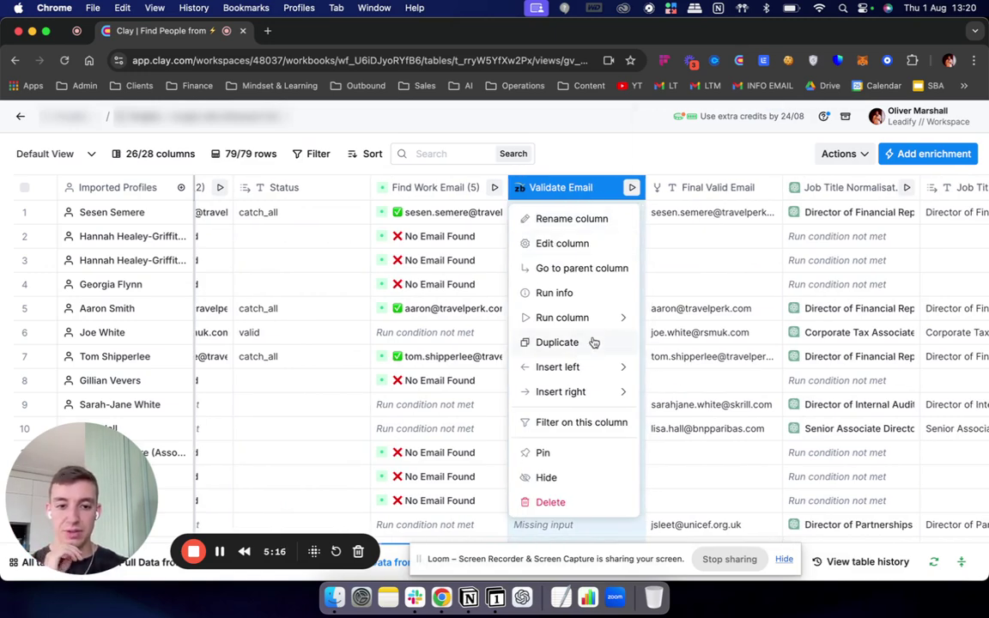
mouse_move(554, 319)
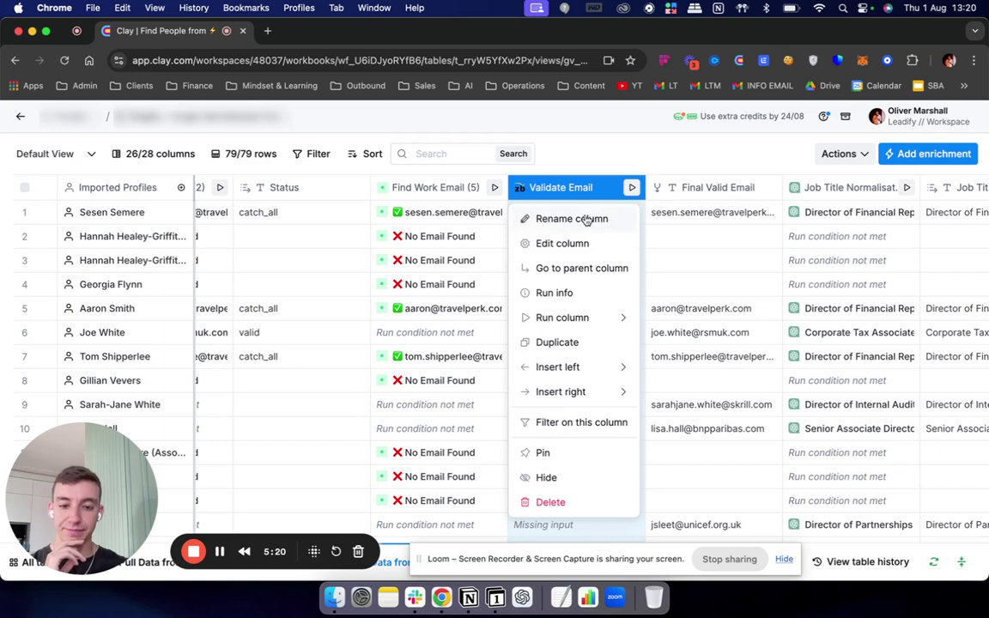
mouse_move(585, 324)
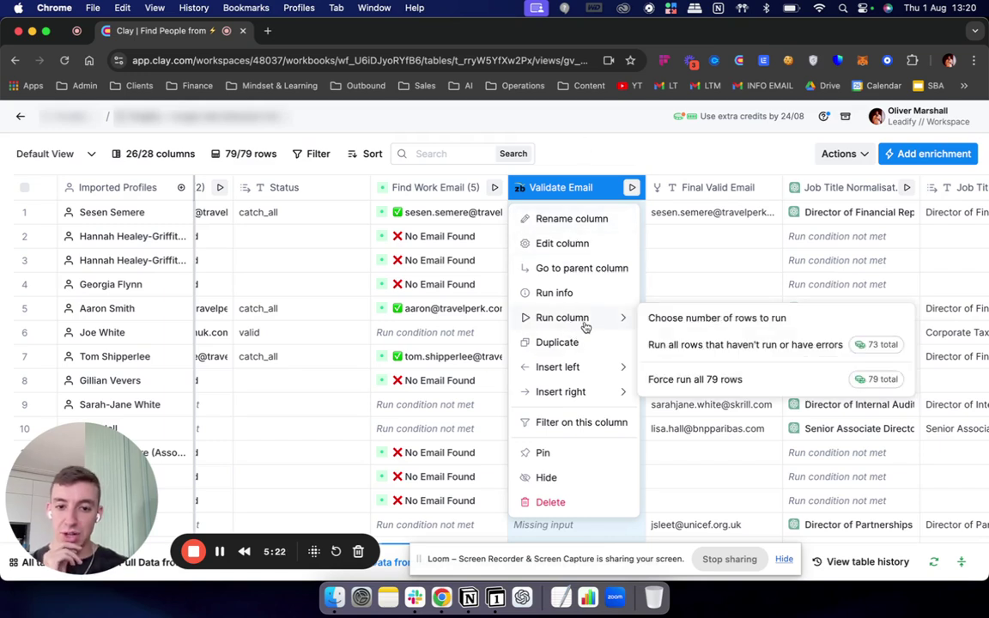
click(744, 323)
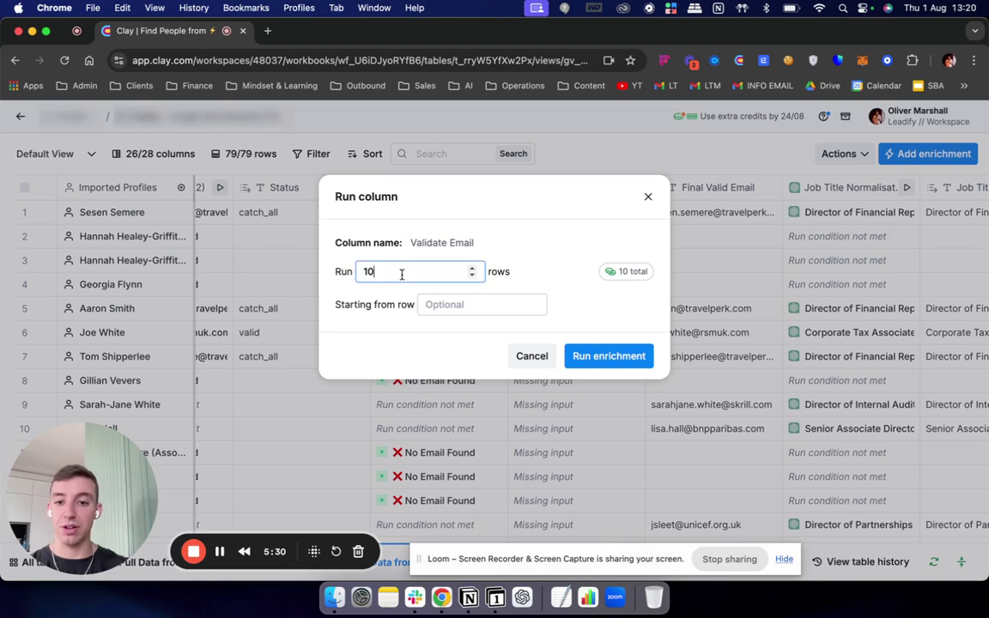
click(646, 198)
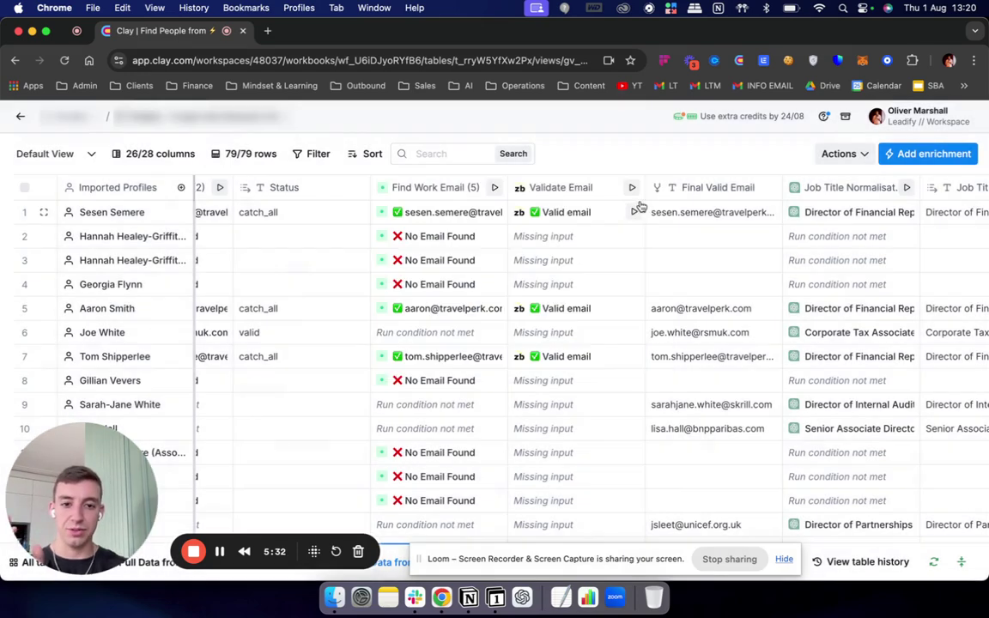
Examine the Validate Email column's ZeroBounce account, email input and Only "Safe To Send" Emails setting.
click(566, 191)
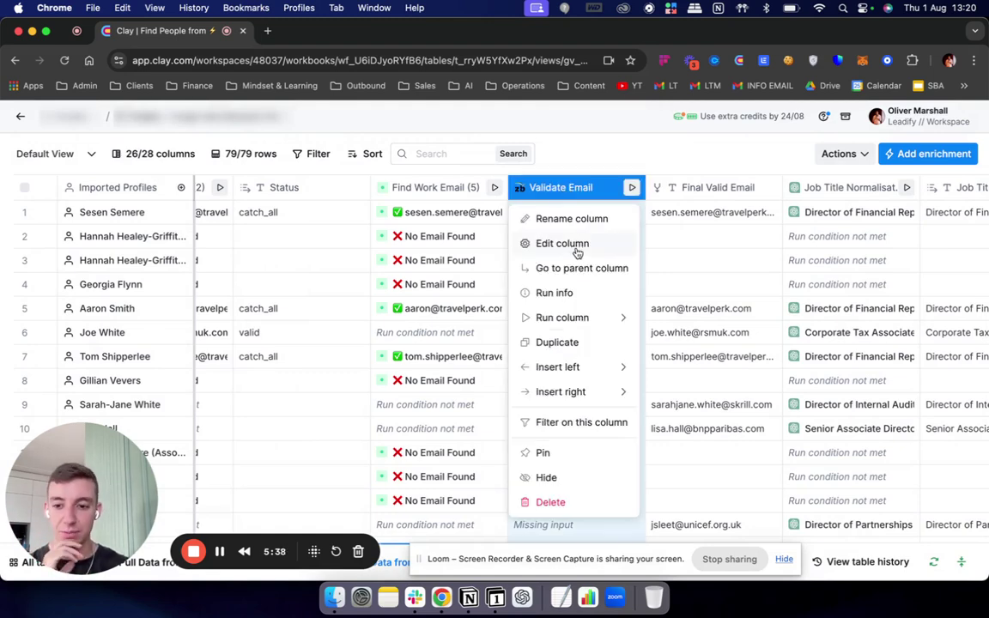
click(577, 252)
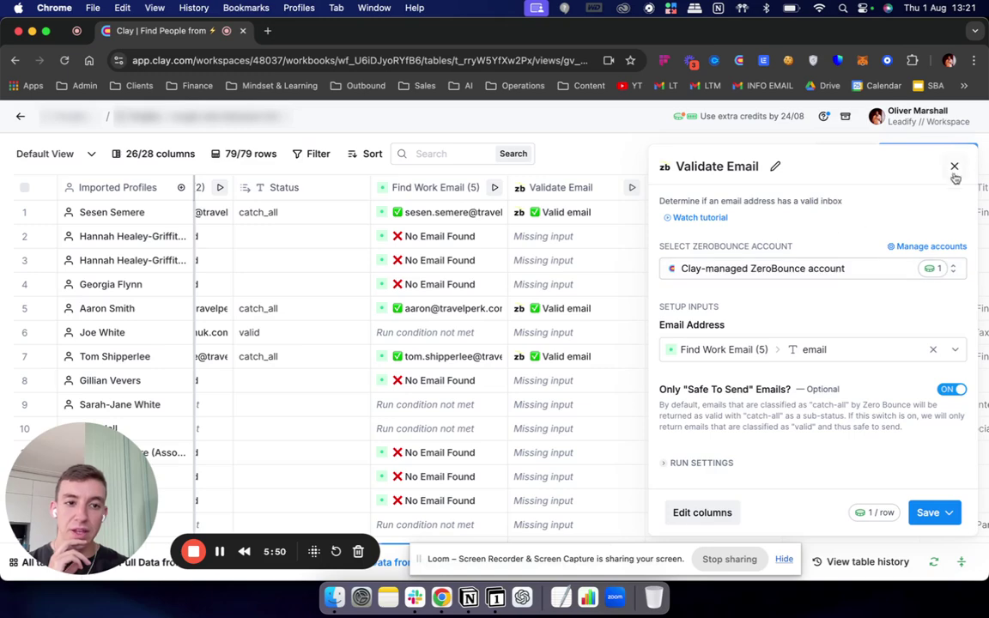
key(Escape)
Prepare a run of the Validate Email column limited to 100 rows, and dismiss it without running.
click(575, 190)
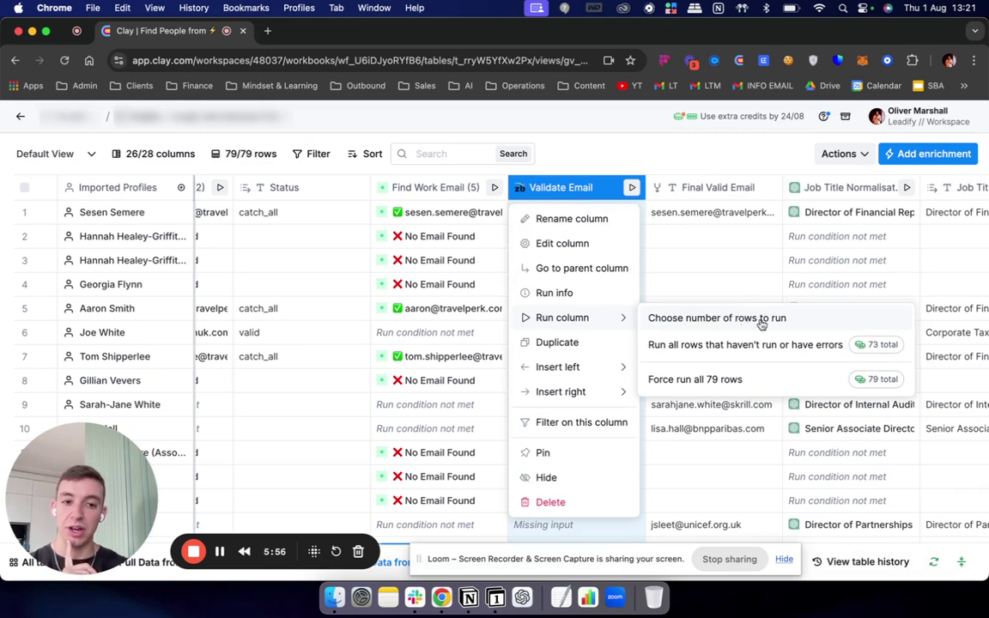
click(711, 319)
click(404, 271)
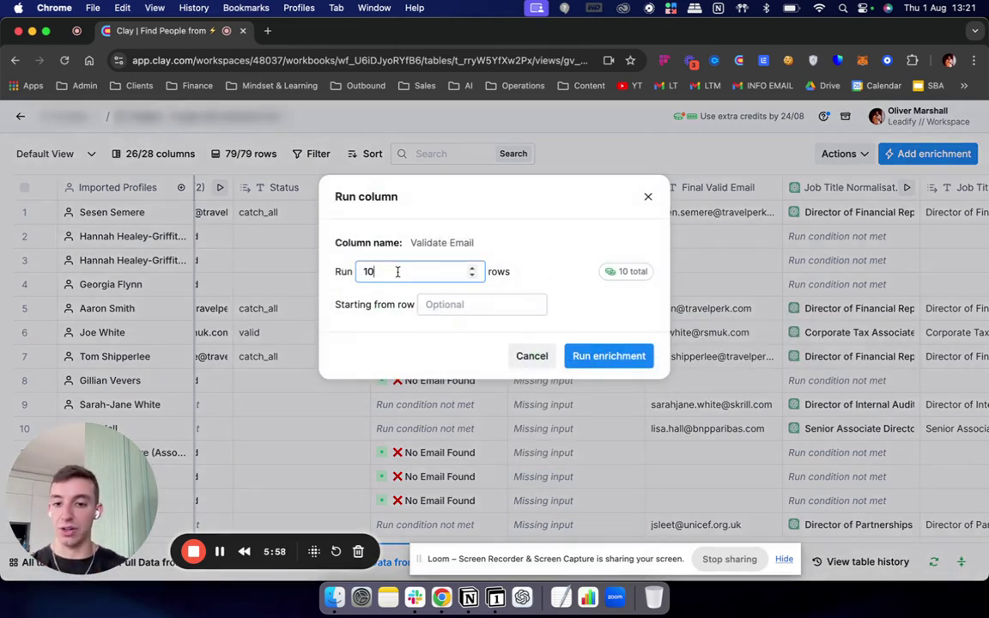
key(BackSpace)
key(BackSpace)
text(100)
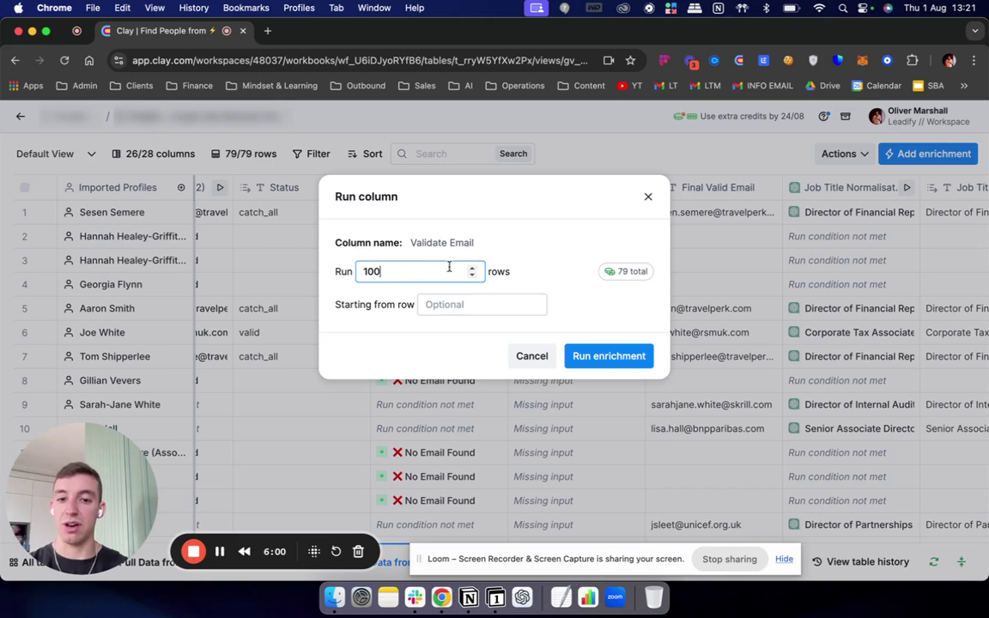
click(648, 200)
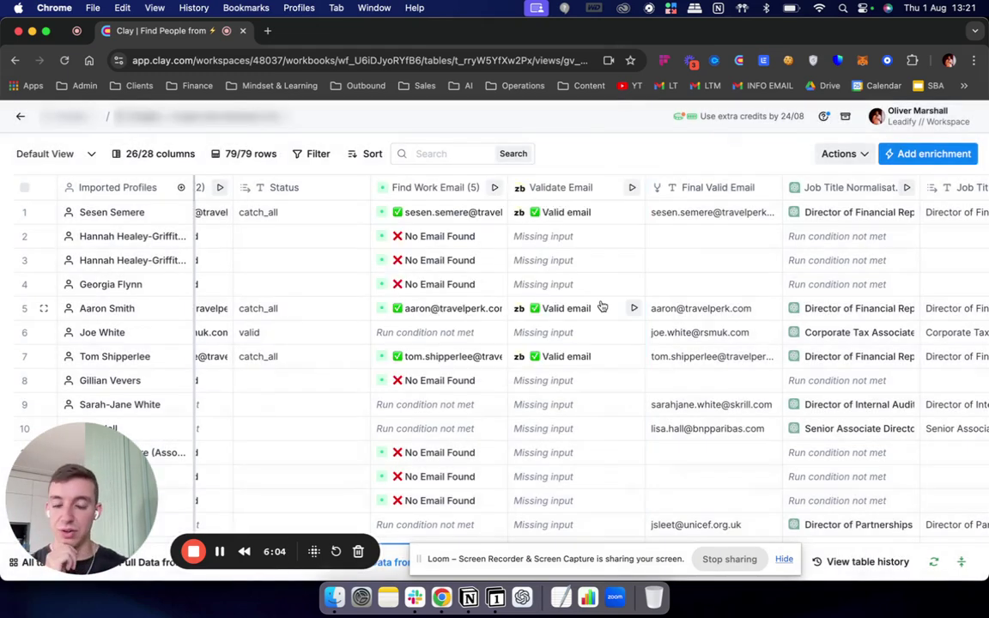
Review the columns up to Add Lead to Campaign and the table-wide auto-update shutdown dialog, leaving the table on.
scroll(602, 305, right, 5)
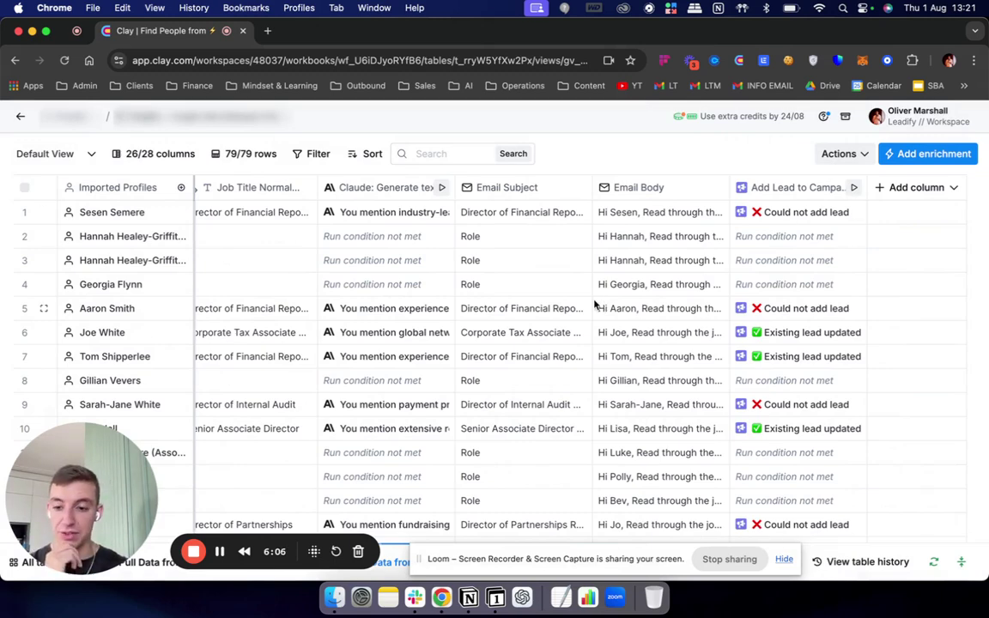
scroll(597, 304, left, 3)
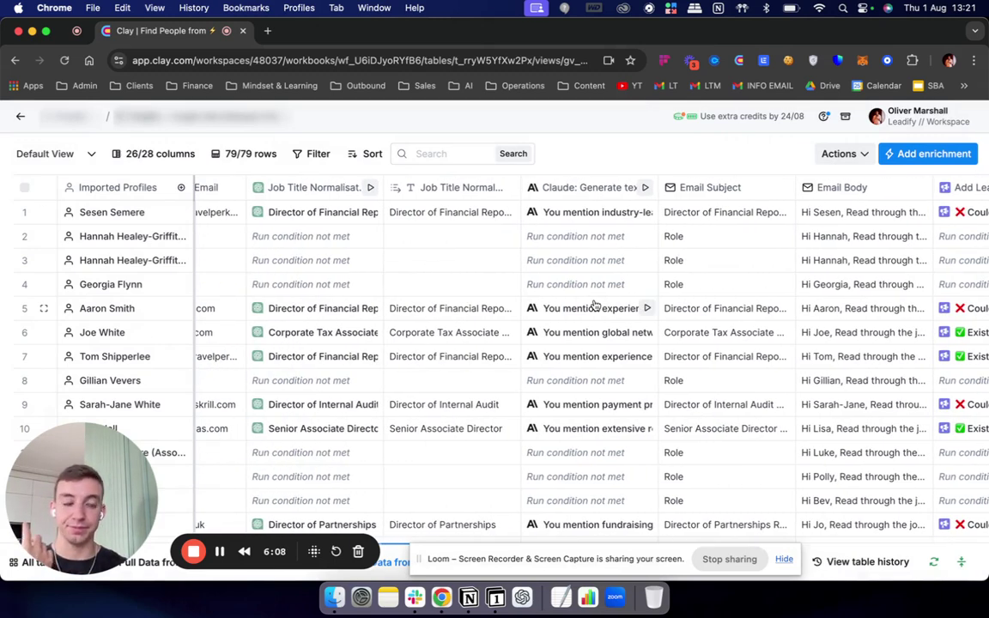
scroll(595, 304, right, 2)
scroll(595, 304, right, 2)
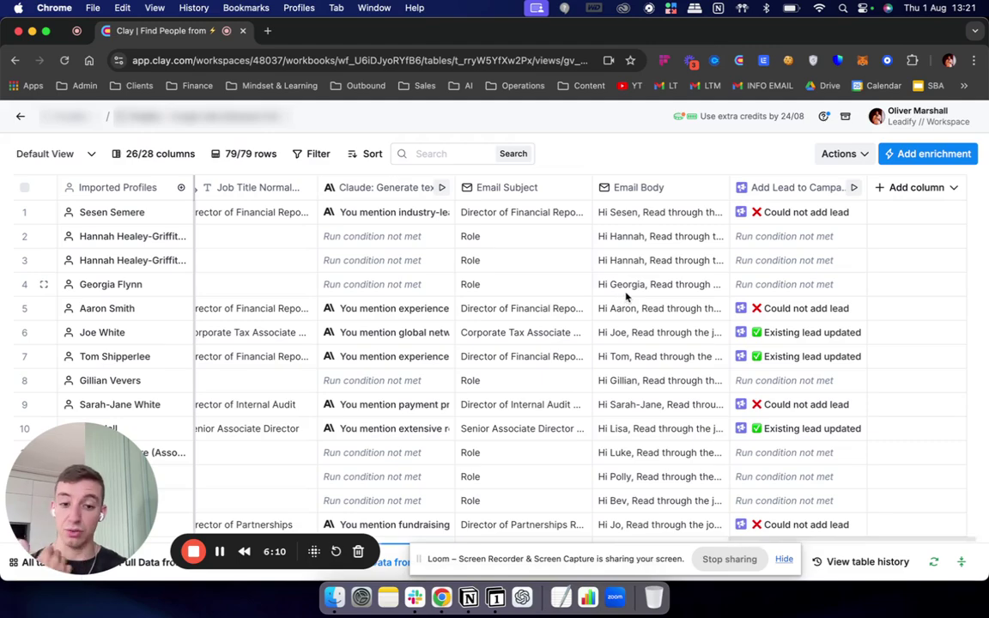
click(934, 563)
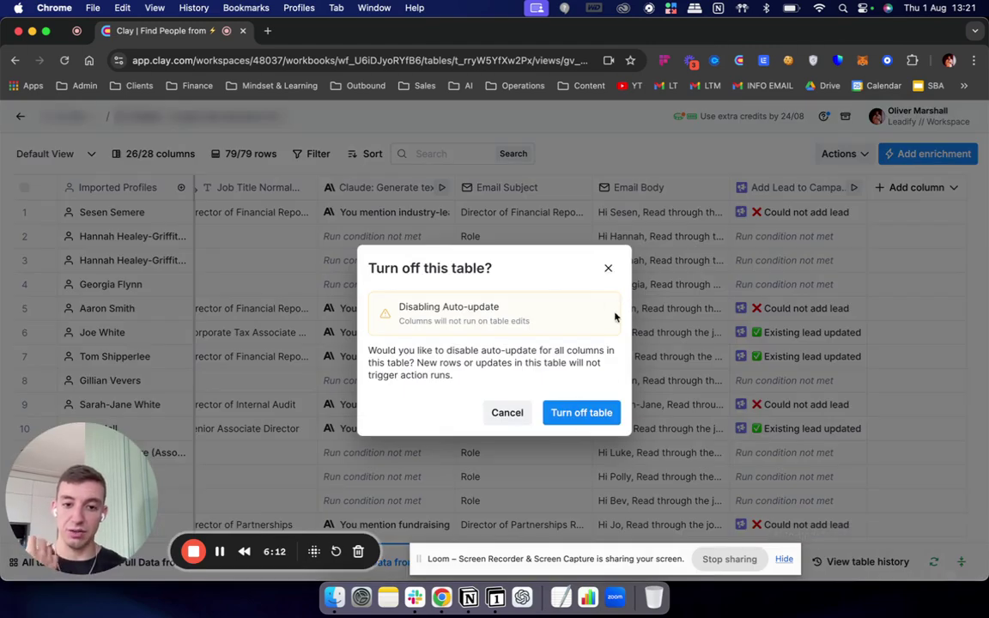
click(609, 270)
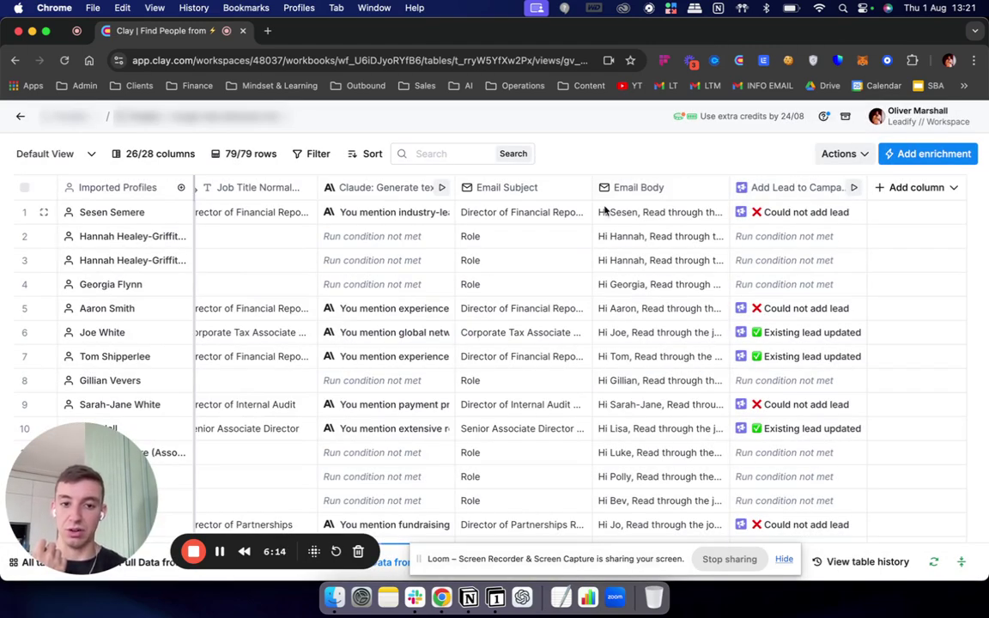
Examine the Validate Email column's run settings, including Auto-update and the Only run if condition.
scroll(601, 198, left, 5)
click(538, 189)
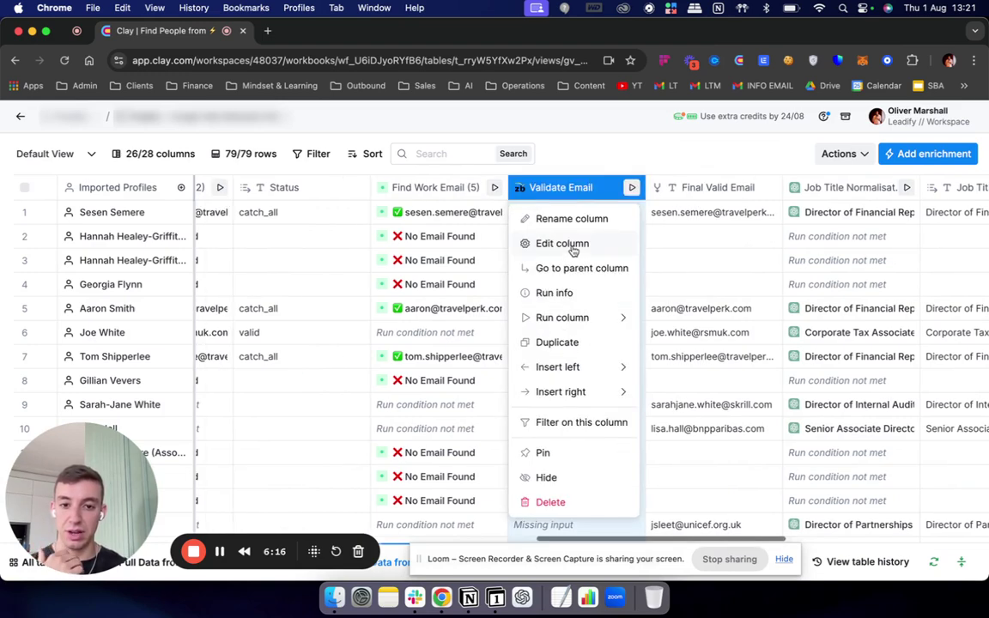
click(557, 244)
click(702, 463)
scroll(837, 437, down, 3)
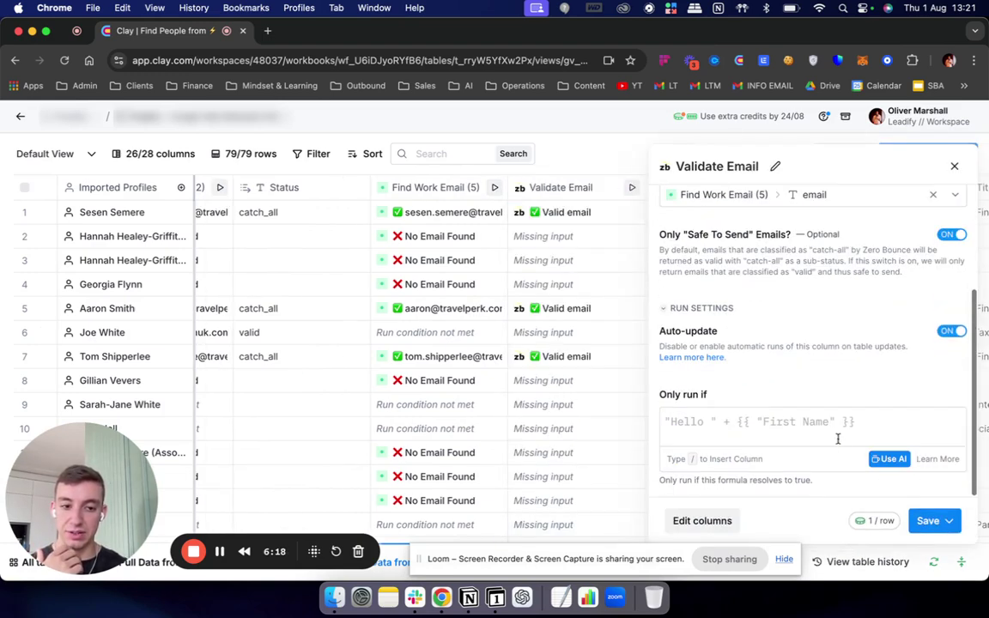
click(955, 168)
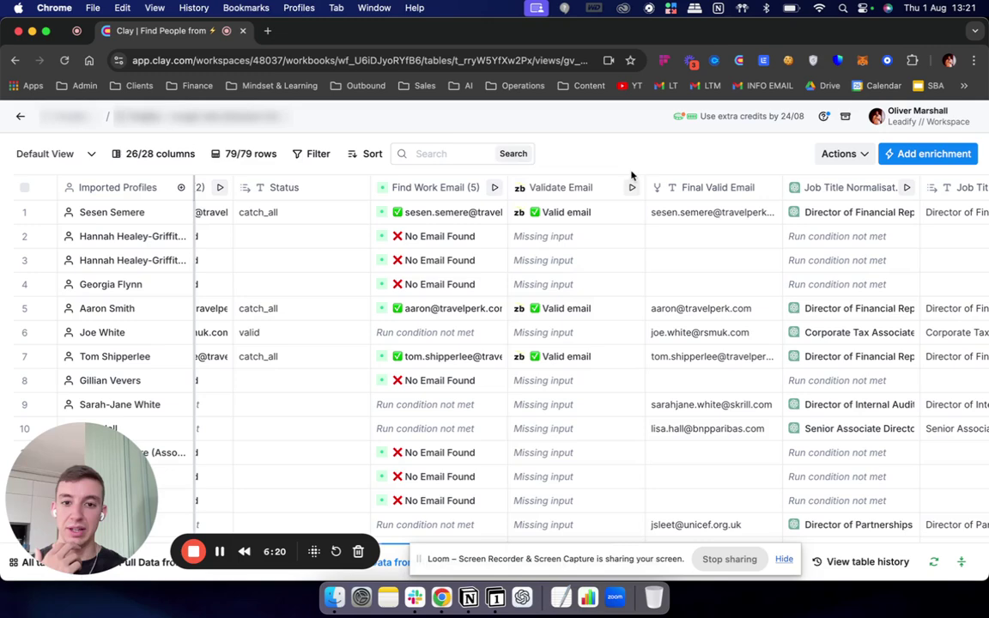
View the Validate Email column's option for choosing the number of rows to run, and close it without running.
click(569, 190)
mouse_move(567, 318)
click(728, 256)
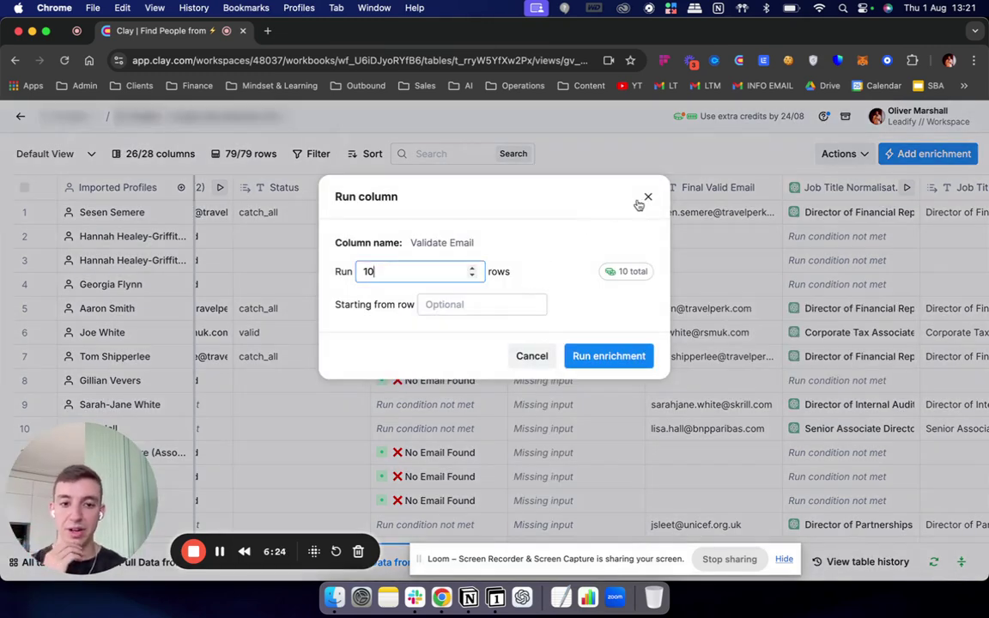
key(Return)
Examine the table's Auto-dedupe settings and the columns available for deduplication, and cancel without changes.
scroll(530, 320, left, 3)
scroll(530, 319, left, 3)
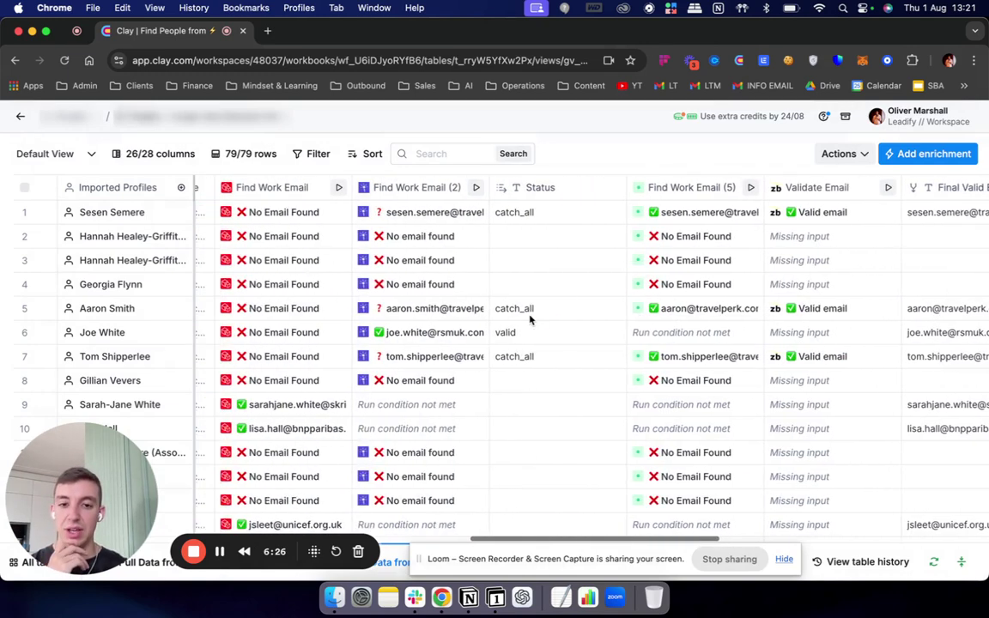
scroll(635, 236, right, 5)
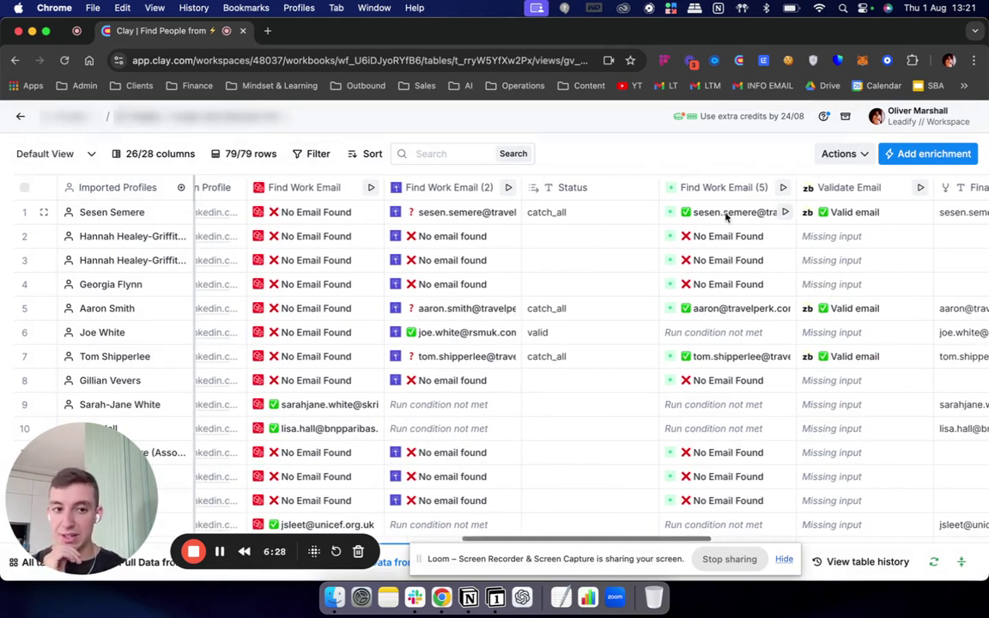
click(962, 567)
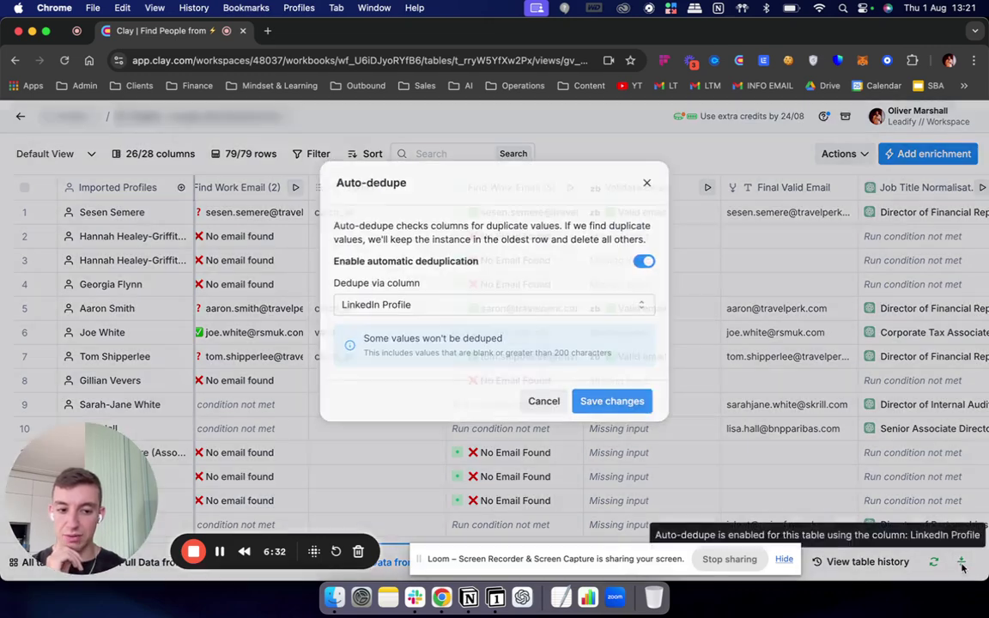
click(452, 307)
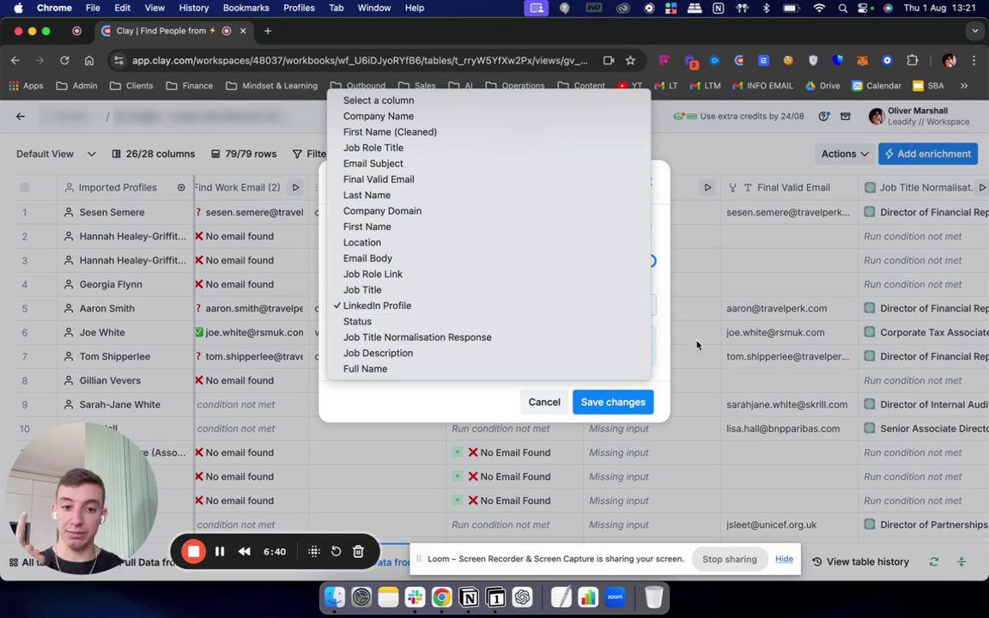
click(662, 278)
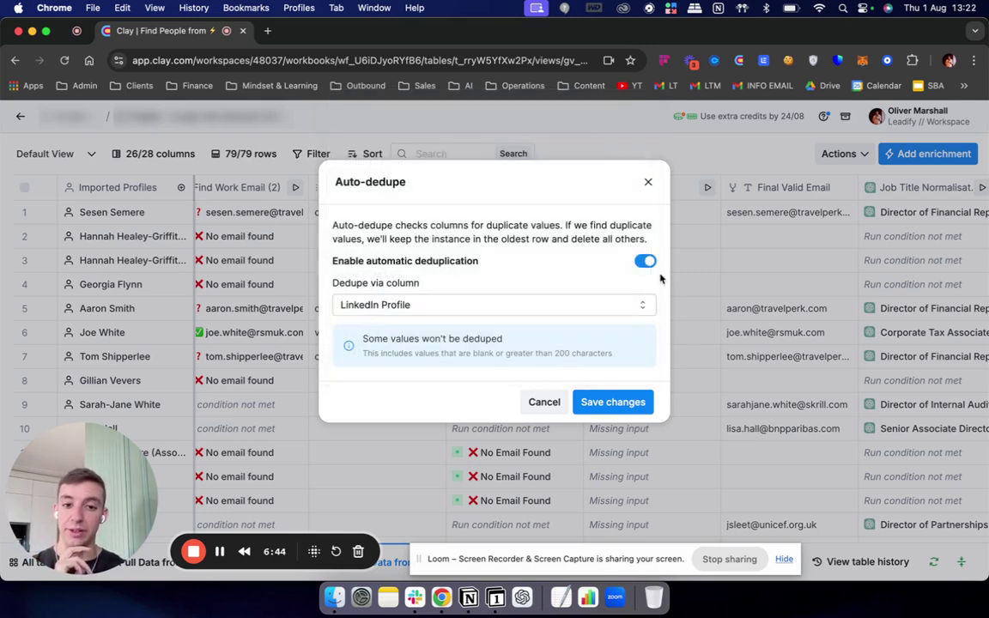
click(528, 306)
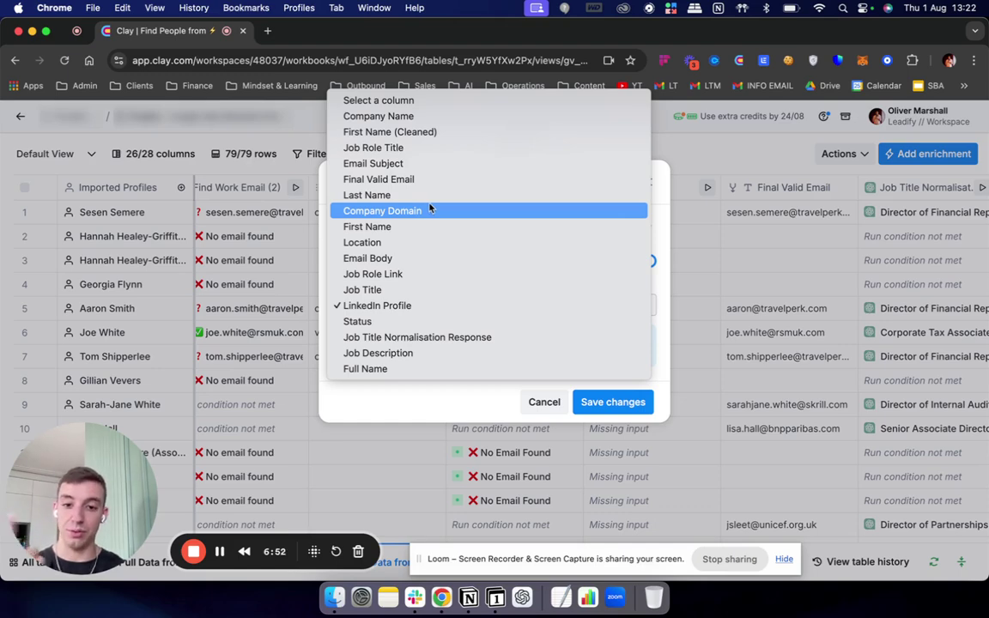
click(661, 211)
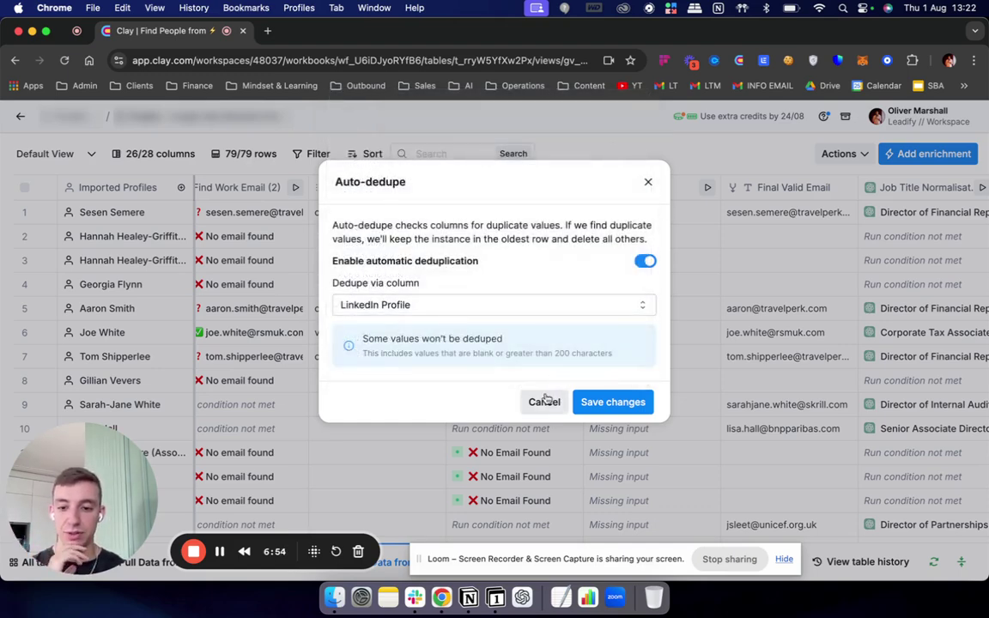
click(545, 402)
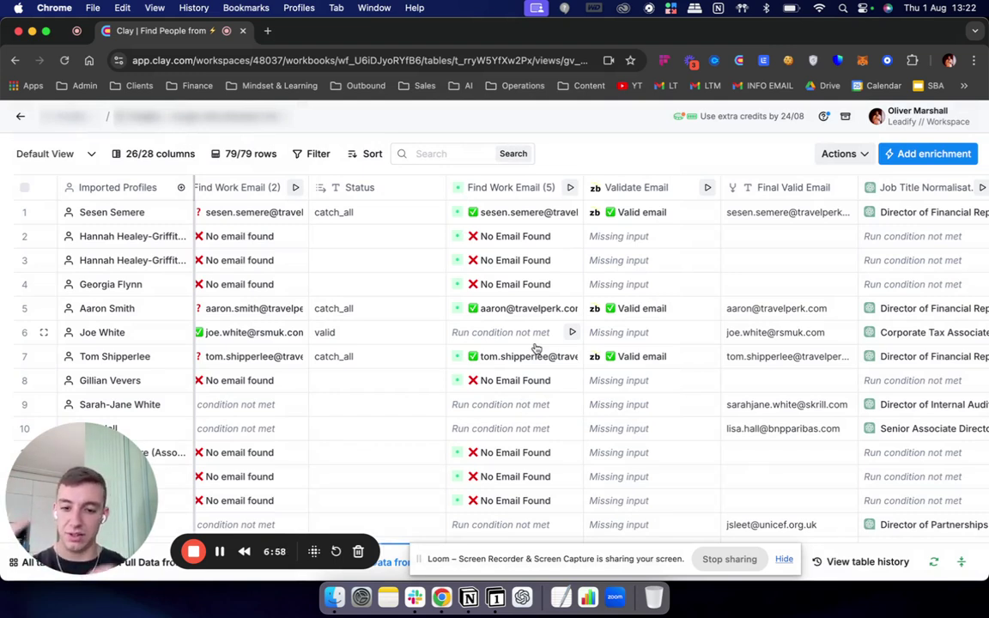
Examine the email-finding sequence across the Company Domain, LinkedIn Profile, Find Work Email, Status, Validate Email and Final Valid Email columns.
scroll(560, 370, left, 3)
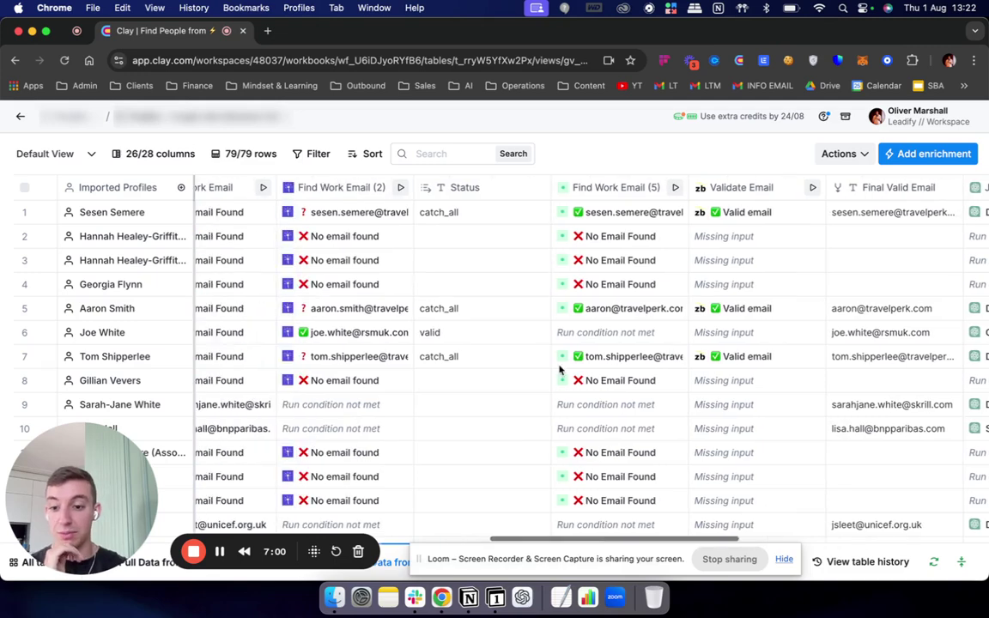
scroll(560, 369, left, 10)
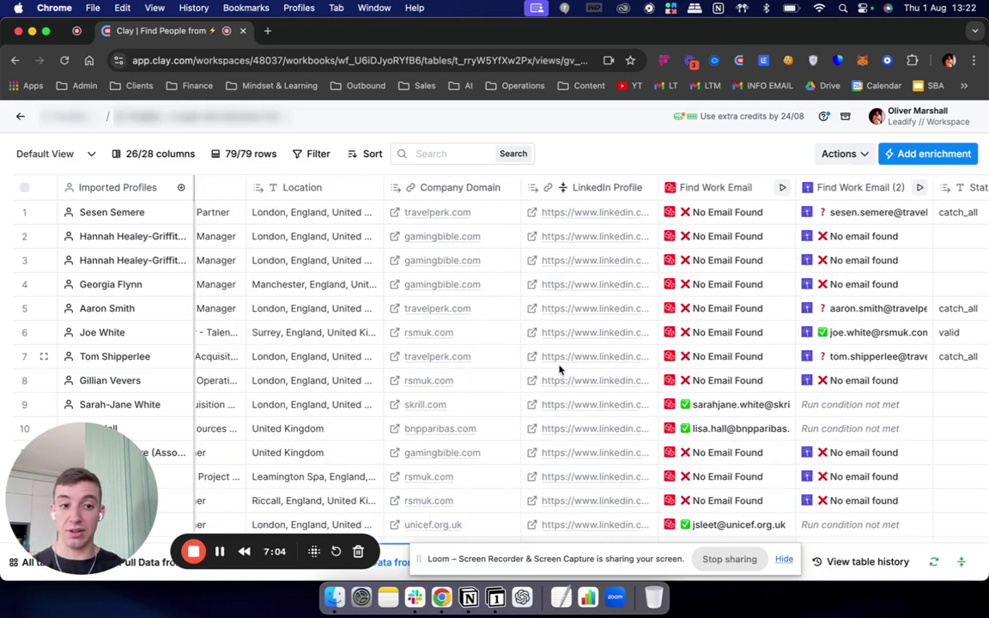
scroll(560, 369, right, 2)
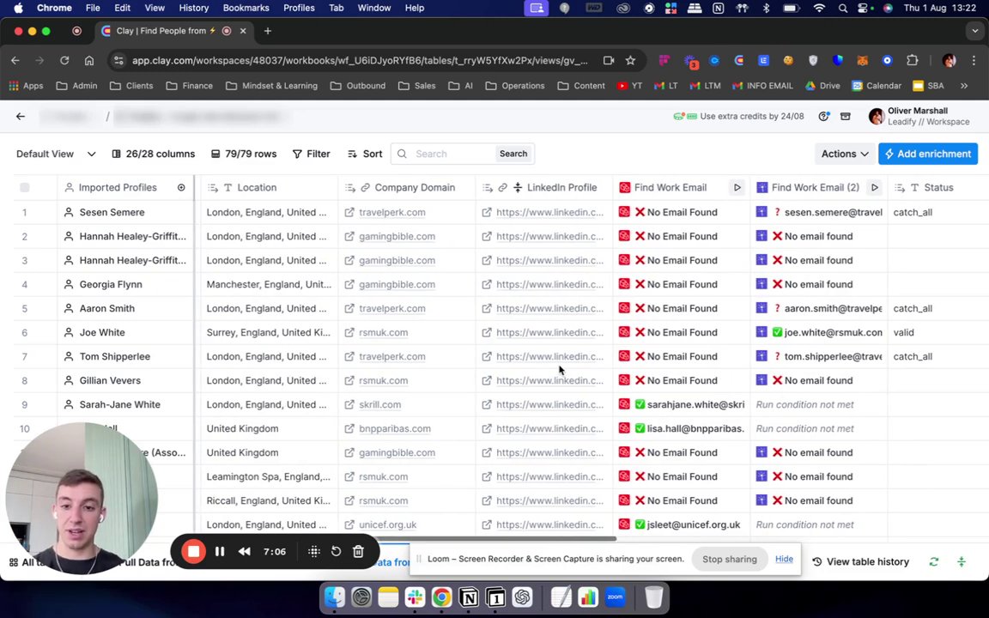
scroll(560, 370, right, 1)
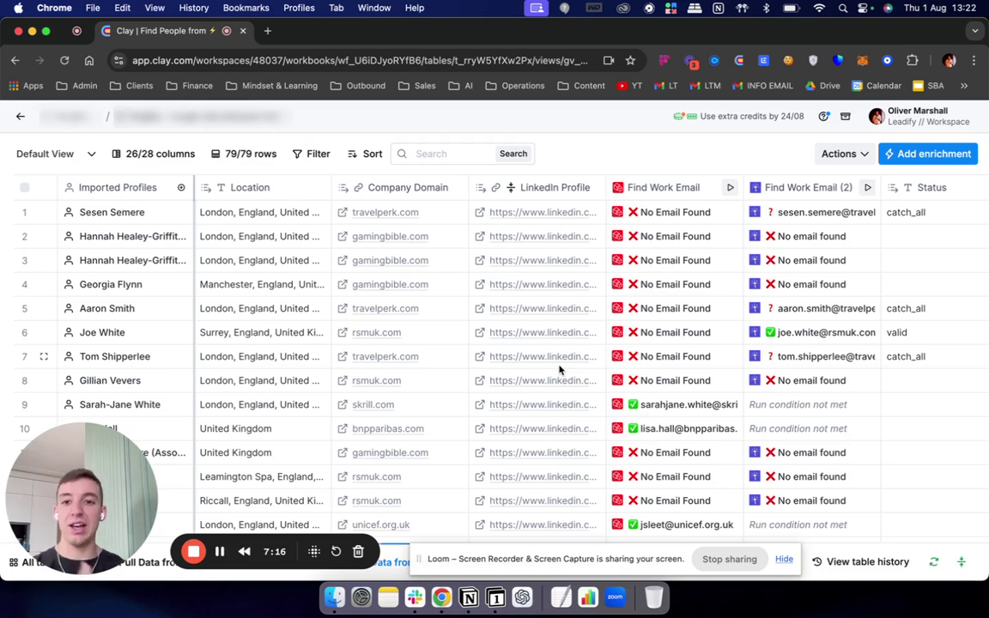
scroll(559, 369, right, 5)
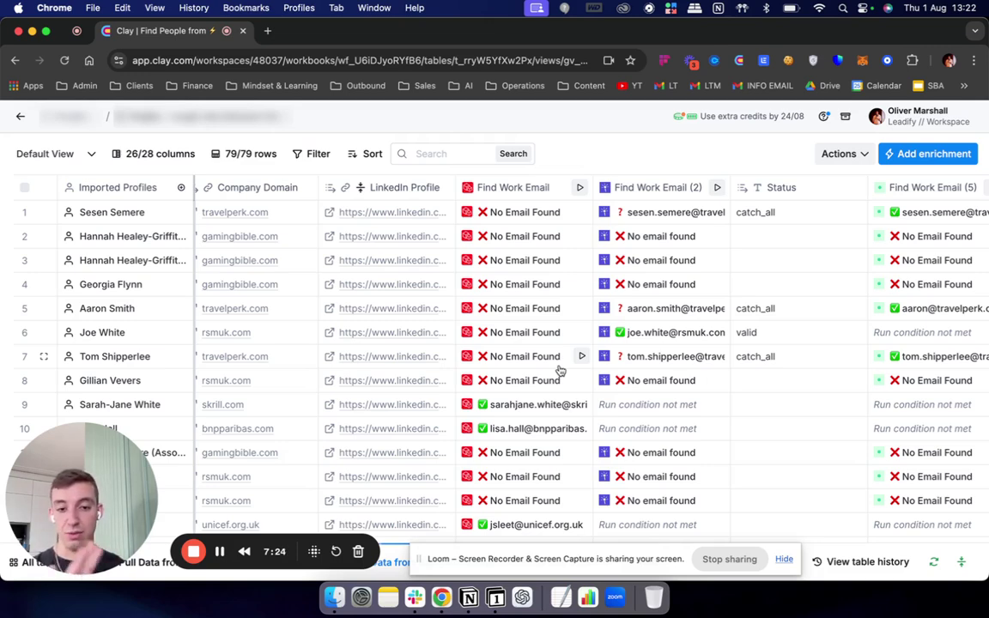
scroll(559, 369, left, 3)
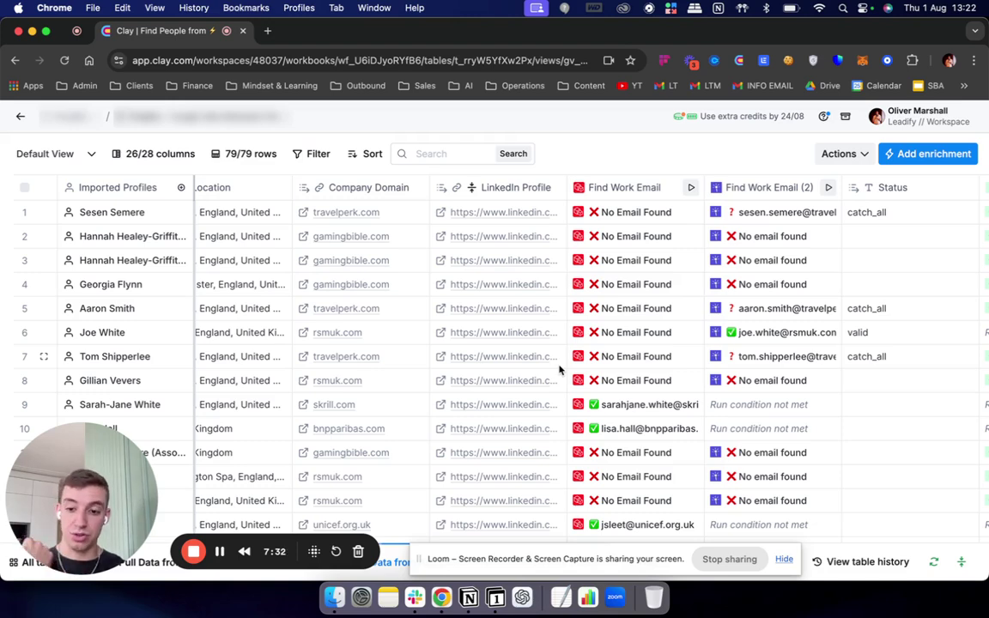
scroll(631, 404, right, 3)
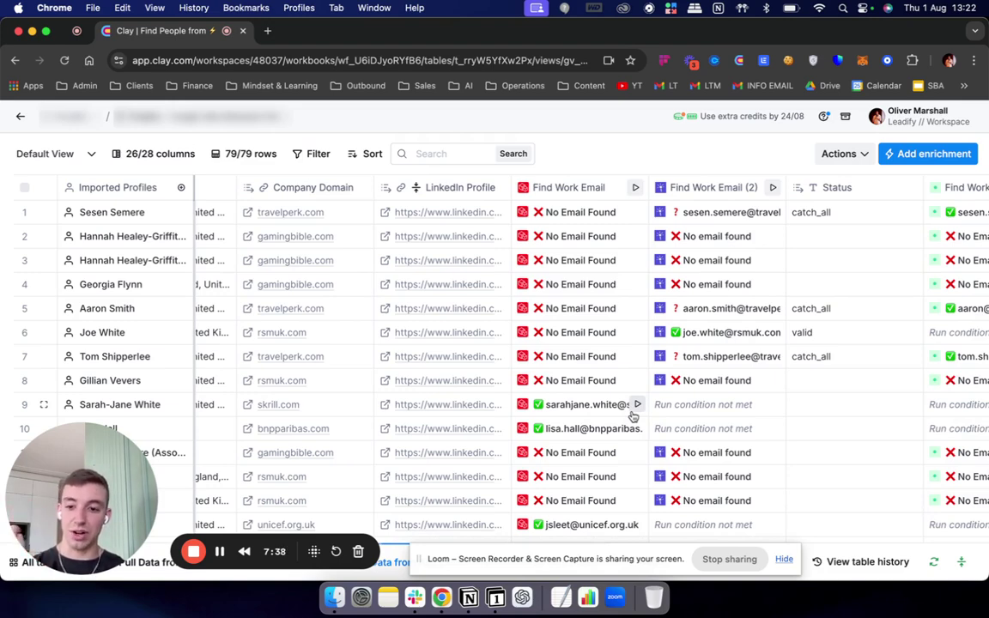
scroll(632, 416, right, 2)
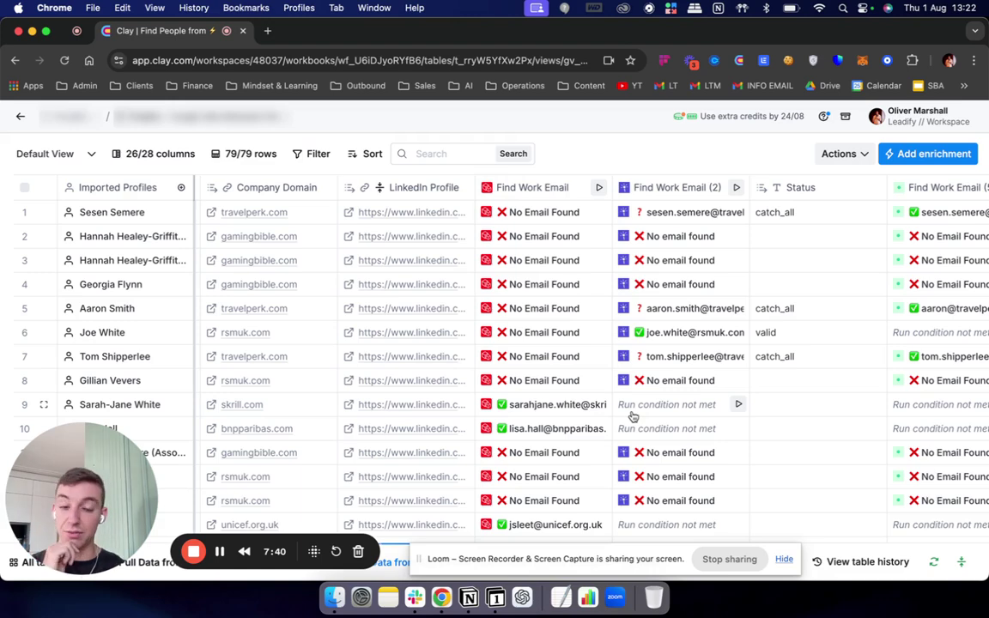
scroll(632, 416, right, 10)
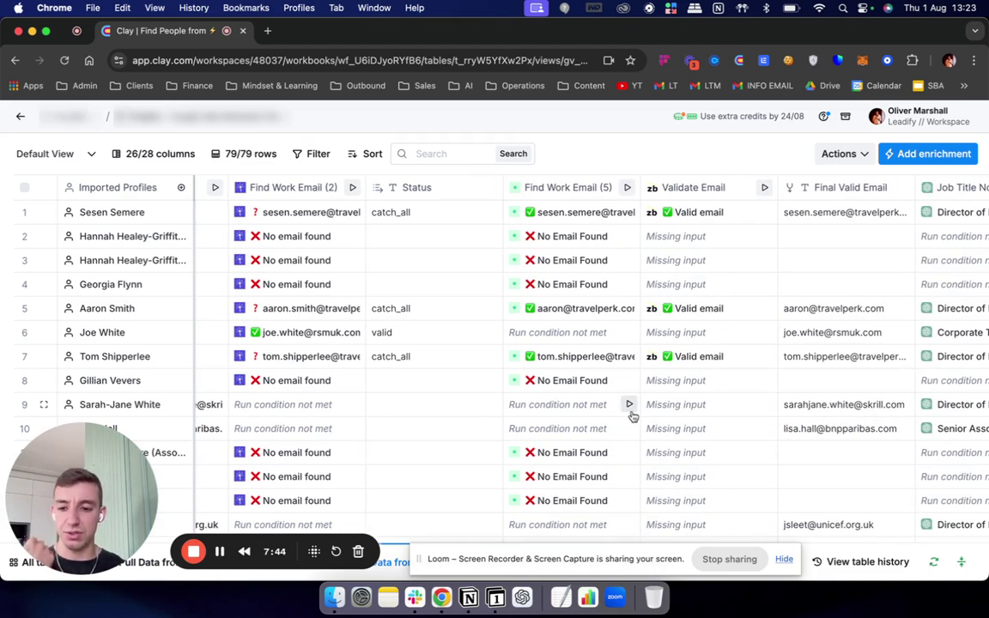
scroll(632, 416, right, 2)
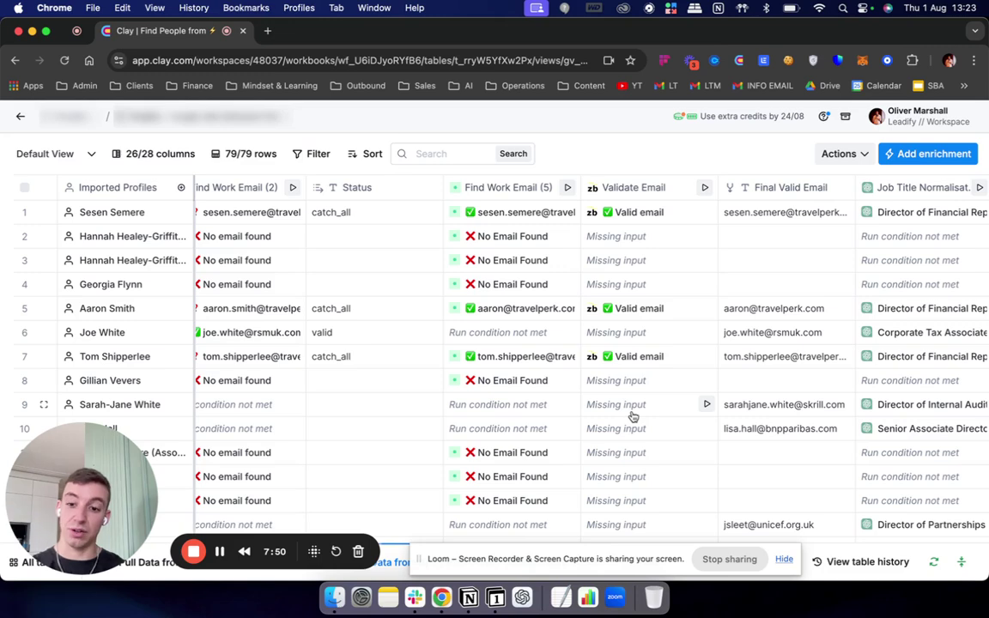
scroll(631, 415, left, 8)
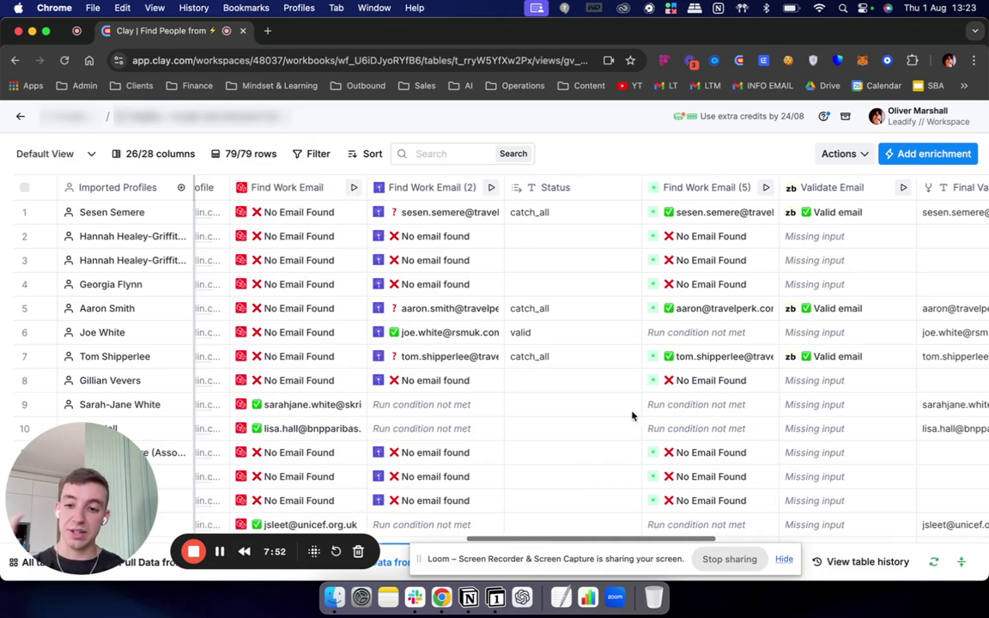
scroll(632, 416, left, 4)
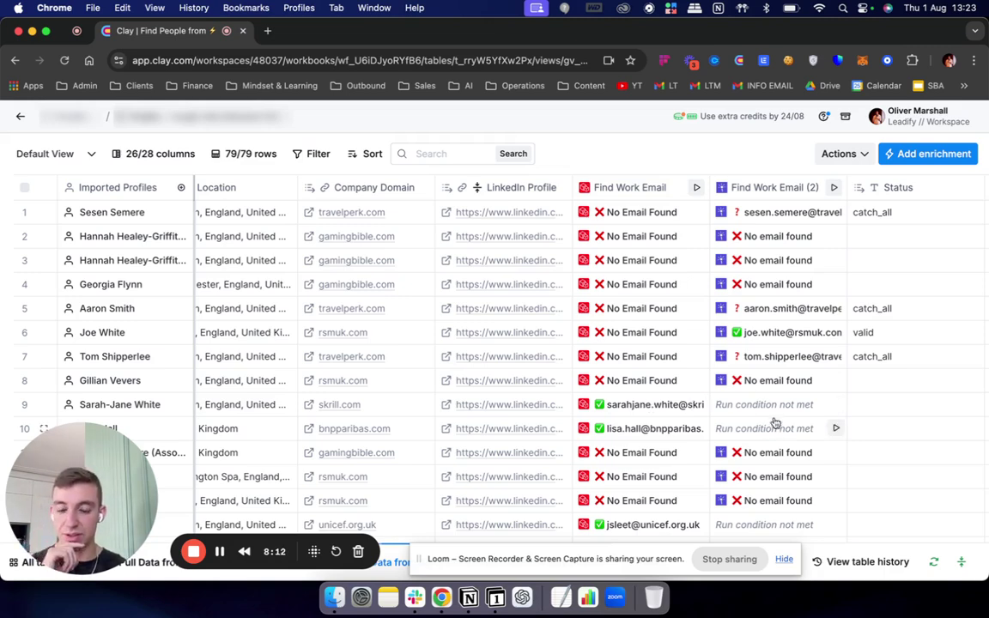
Inspect the cleaned first names in rows 7 to 9 of the First Name (Cleaned) column.
scroll(625, 354, left, 4)
scroll(625, 354, left, 10)
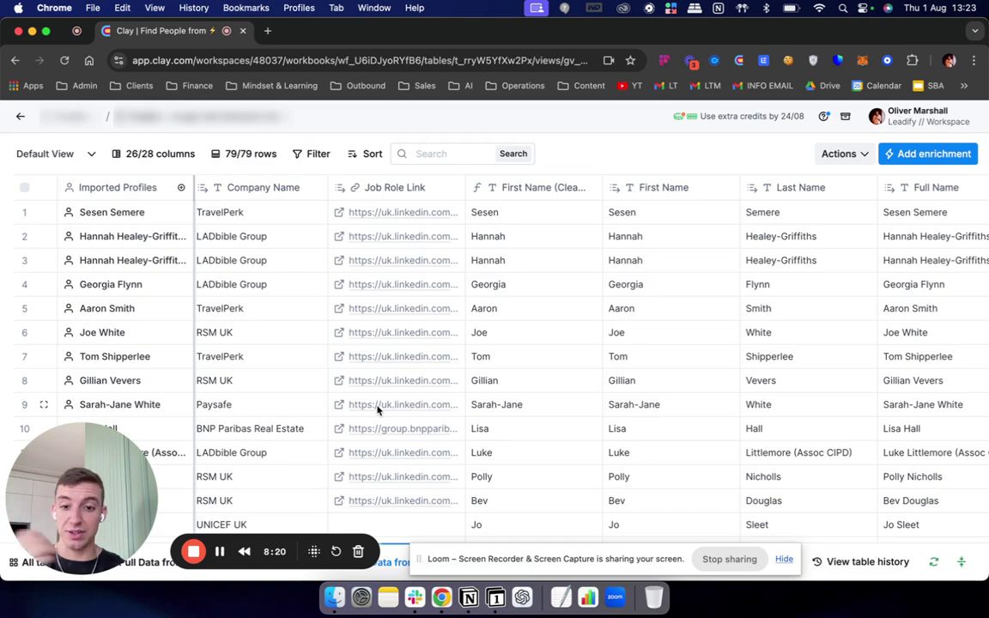
click(525, 386)
click(541, 355)
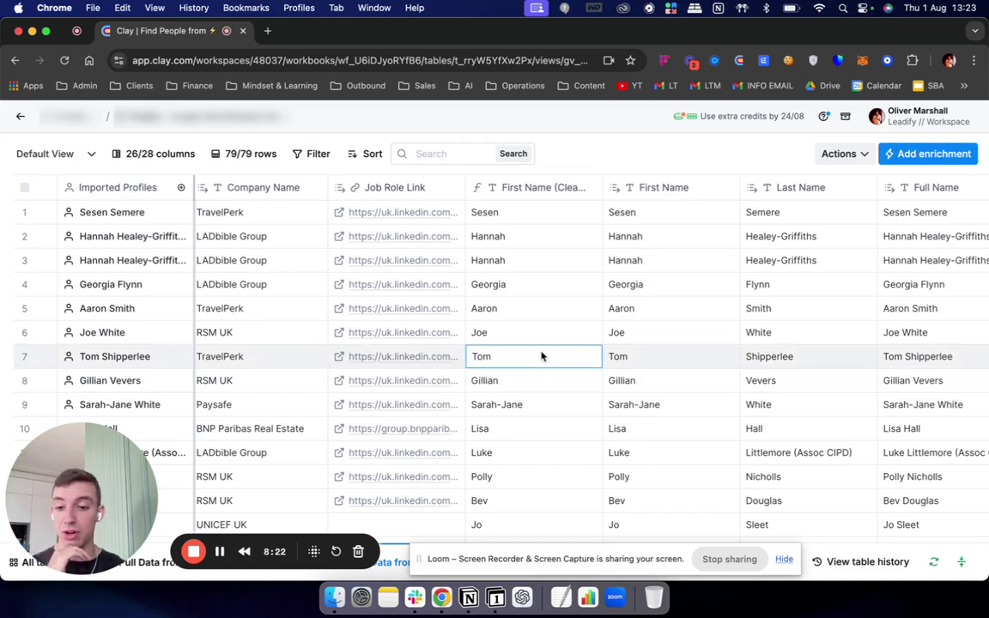
click(537, 404)
click(537, 378)
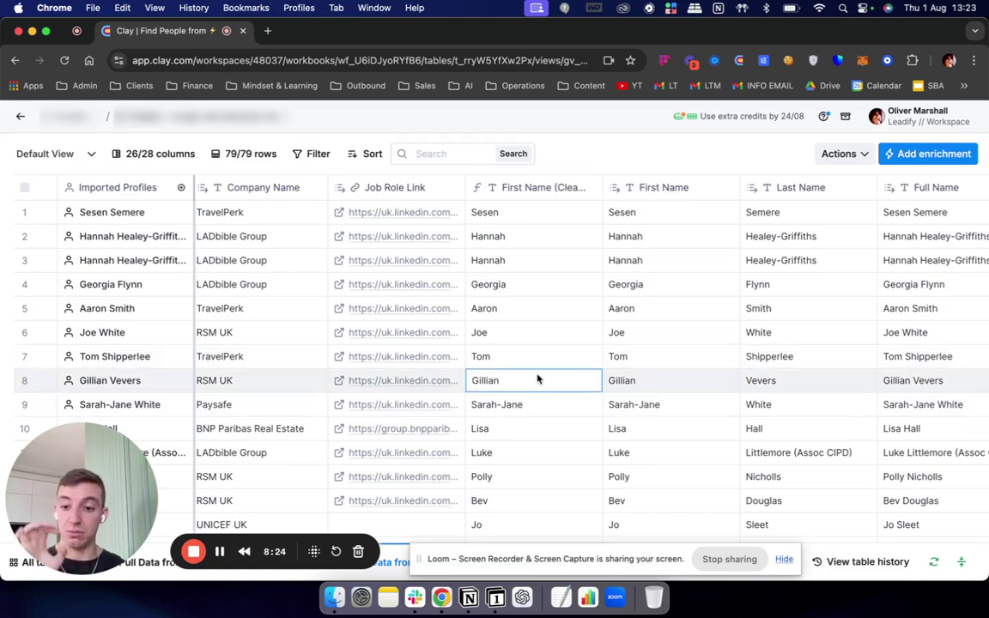